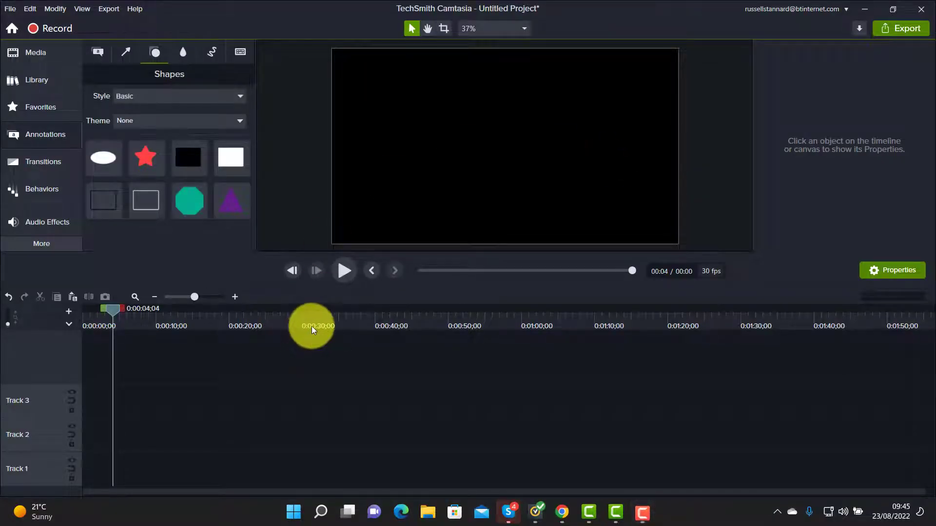
Step: Check the canvas dimensions in the project settings and apply them as they are
{"action": "left_click", "coordinate": [523, 28]}
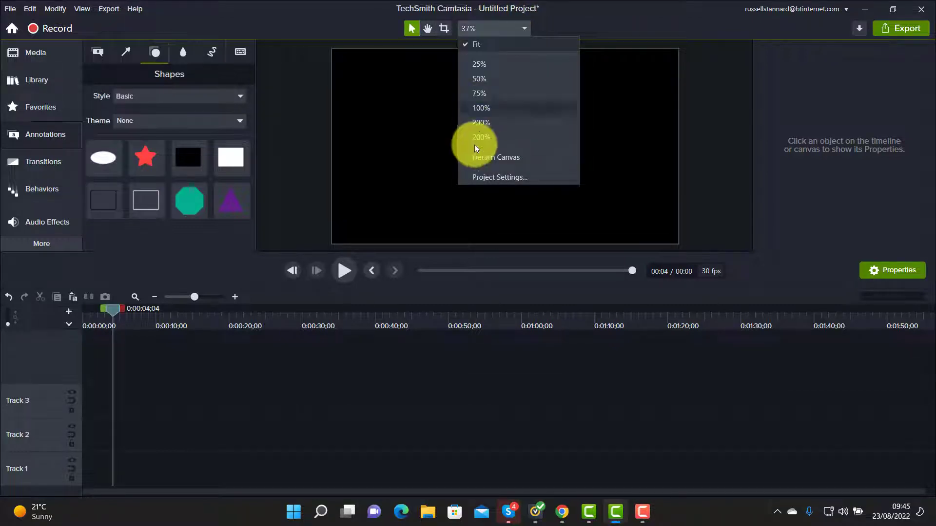
{"action": "left_click", "coordinate": [490, 178]}
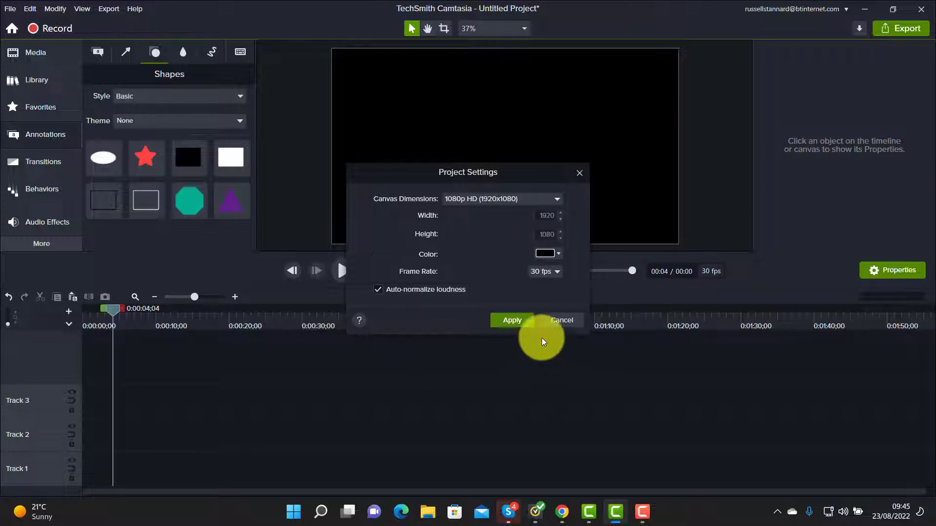
{"action": "left_click", "coordinate": [513, 320]}
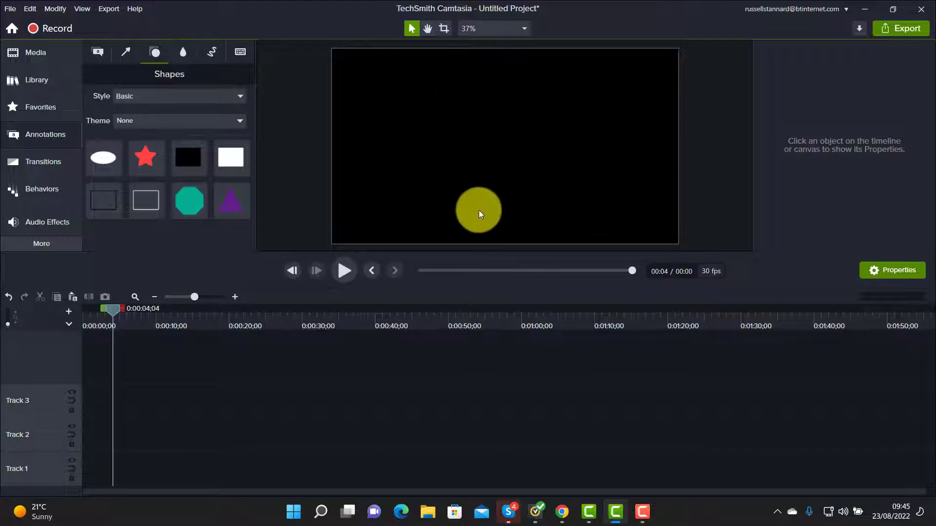
Step: Add a solid white rectangle from the basic annotation shapes at the start of Track 1
{"action": "left_click", "coordinate": [24, 132]}
{"action": "left_click", "coordinate": [25, 133]}
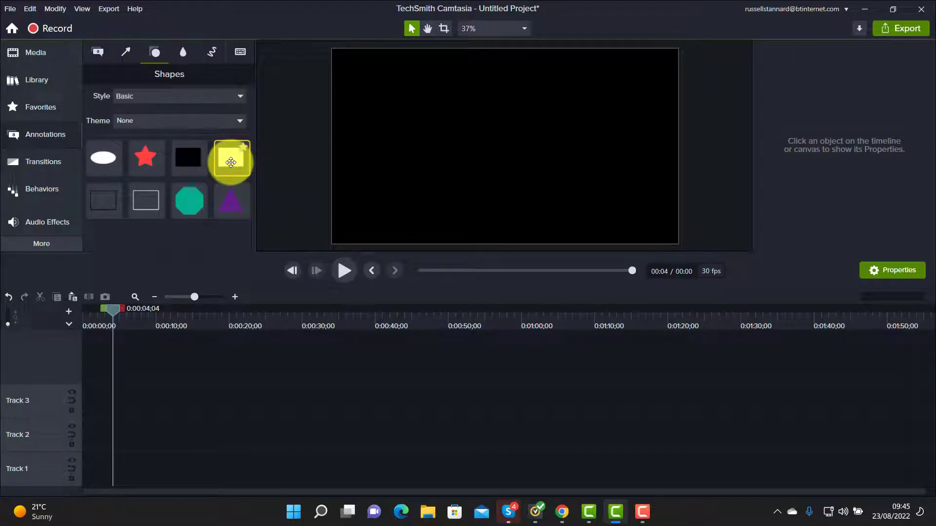
{"action": "left_click_drag", "start_coordinate": [231, 162], "coordinate": [45, 477]}
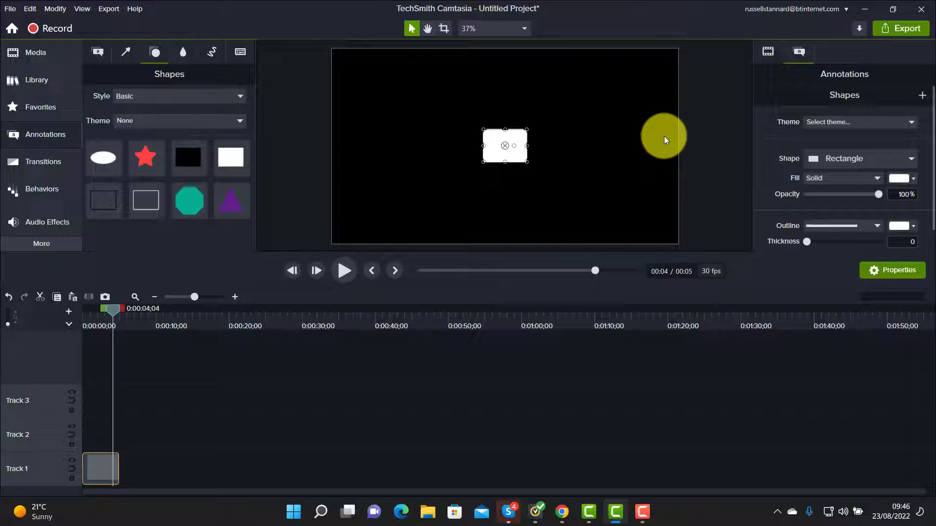
Step: Review the project's canvas width and height again as the reference for sizing the rectangle
{"action": "left_click", "coordinate": [526, 29]}
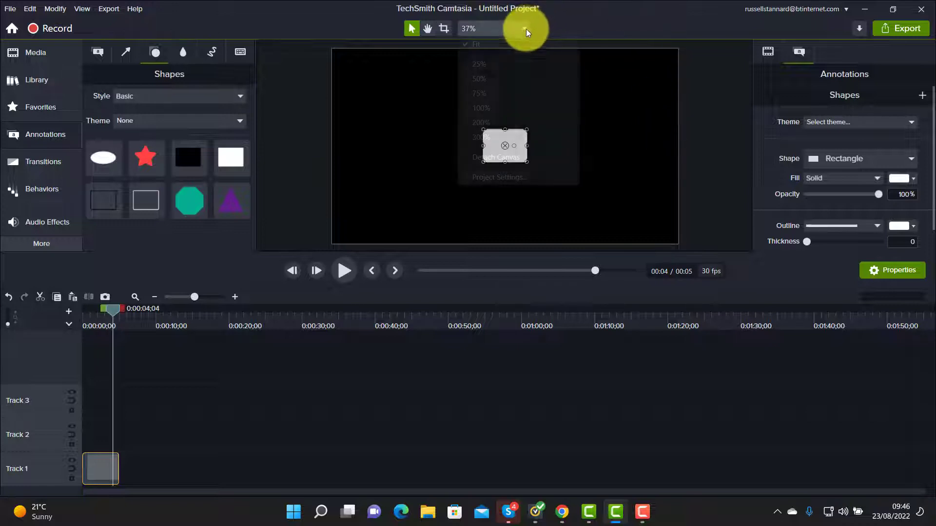
{"action": "left_click", "coordinate": [491, 178]}
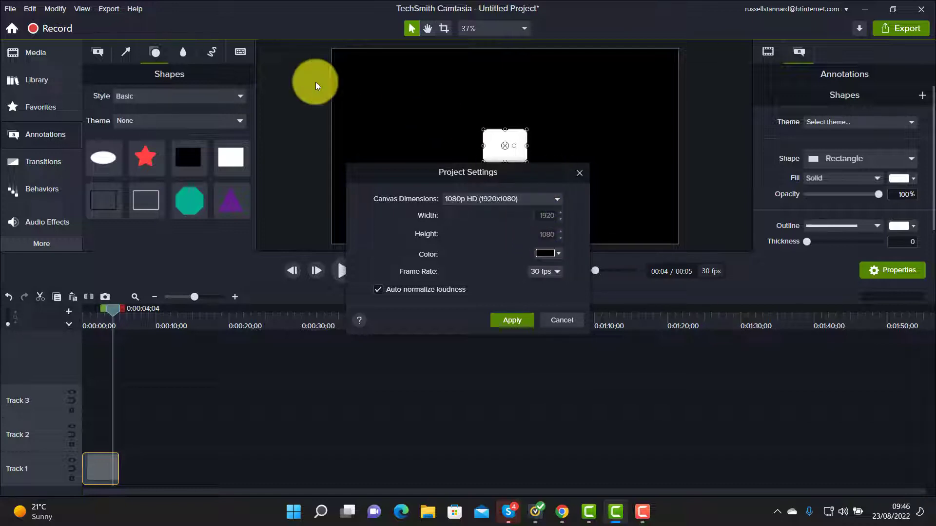
{"action": "left_click", "coordinate": [509, 321]}
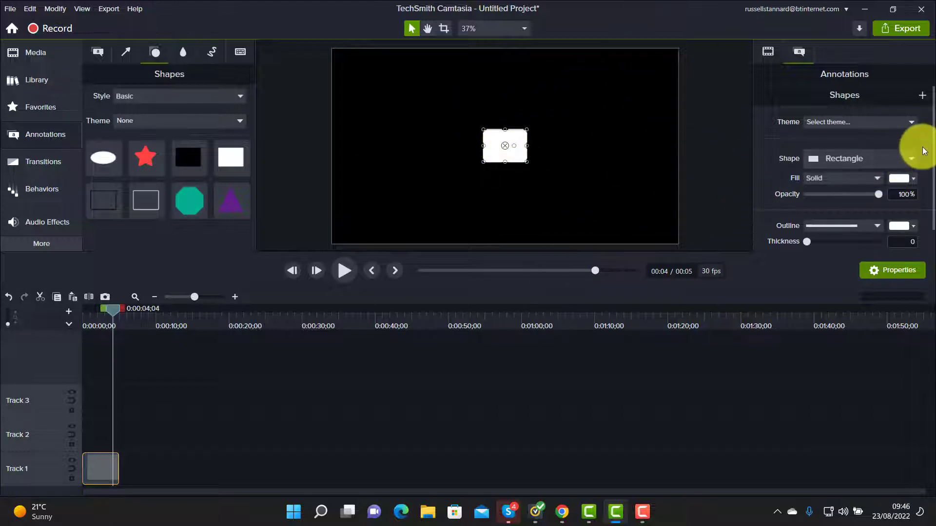
Step: Set the white rectangle's width to 960 and its height to 539 in its visual properties
{"action": "scroll", "coordinate": [921, 196], "scroll_direction": "down", "scroll_amount": 1}
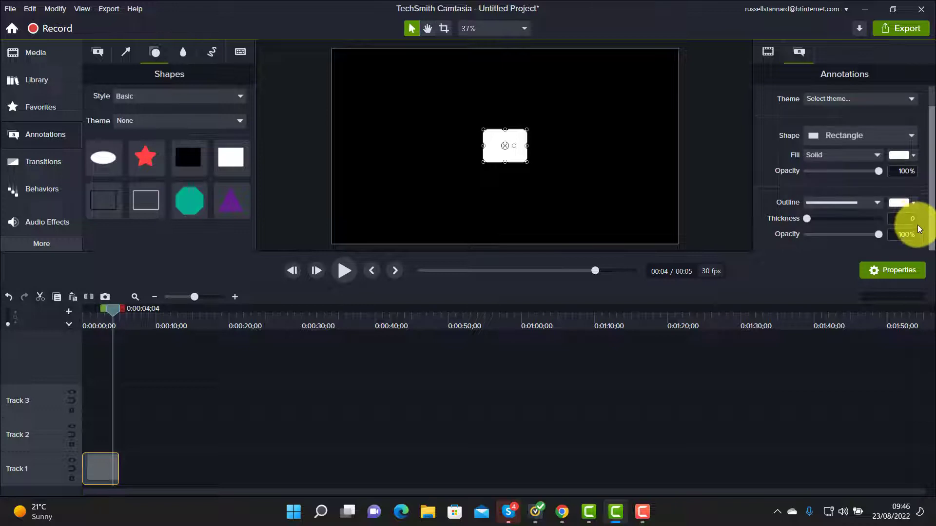
{"action": "left_click", "coordinate": [767, 53]}
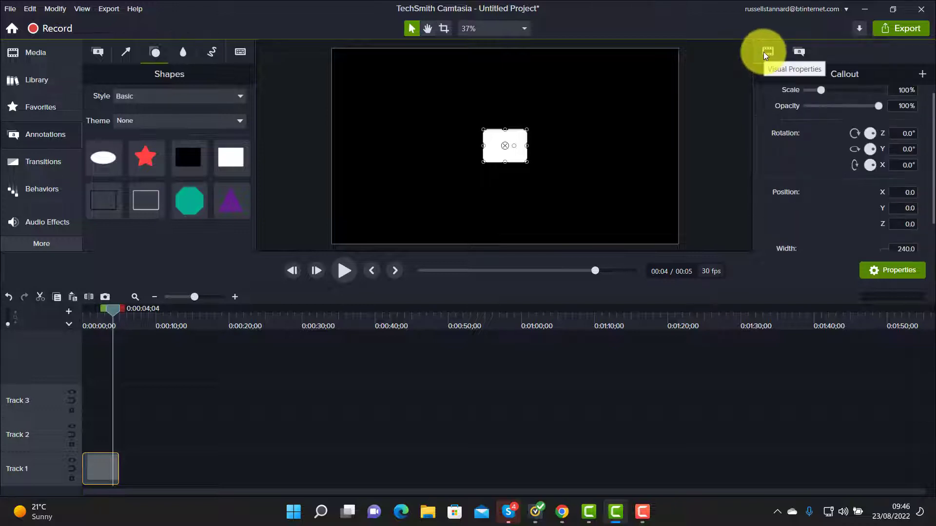
{"action": "scroll", "coordinate": [932, 235], "scroll_direction": "down", "scroll_amount": 1}
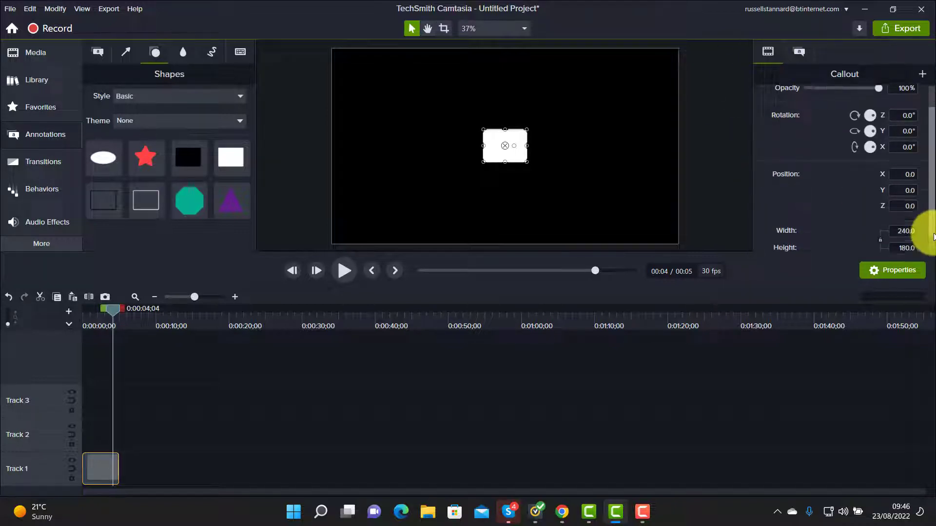
{"action": "scroll", "coordinate": [932, 236], "scroll_direction": "down", "scroll_amount": 1}
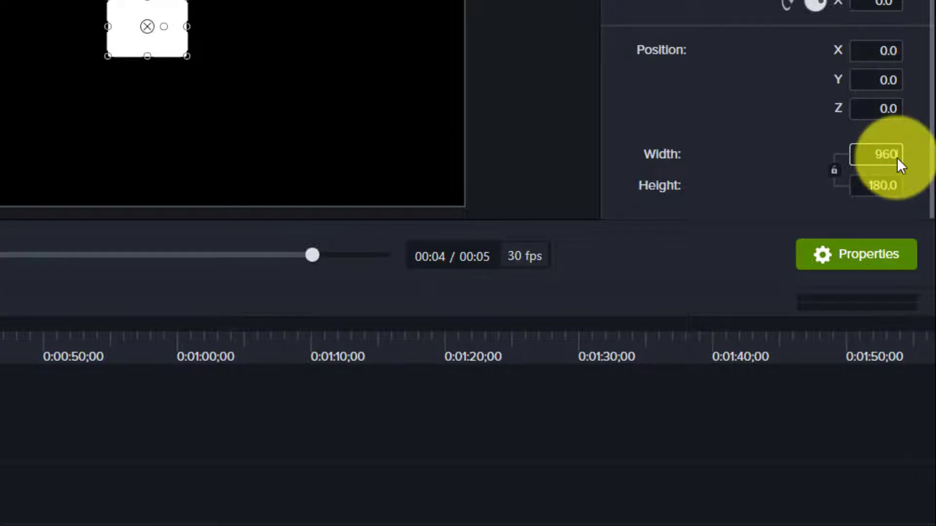
{"action": "left_click", "coordinate": [898, 184]}
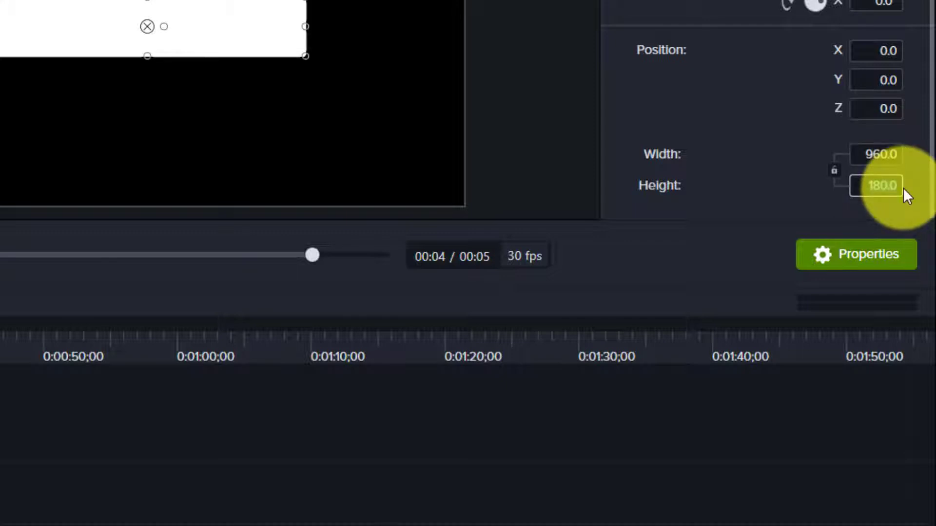
{"action": "type", "text": "539"}
{"action": "key", "text": "Return"}
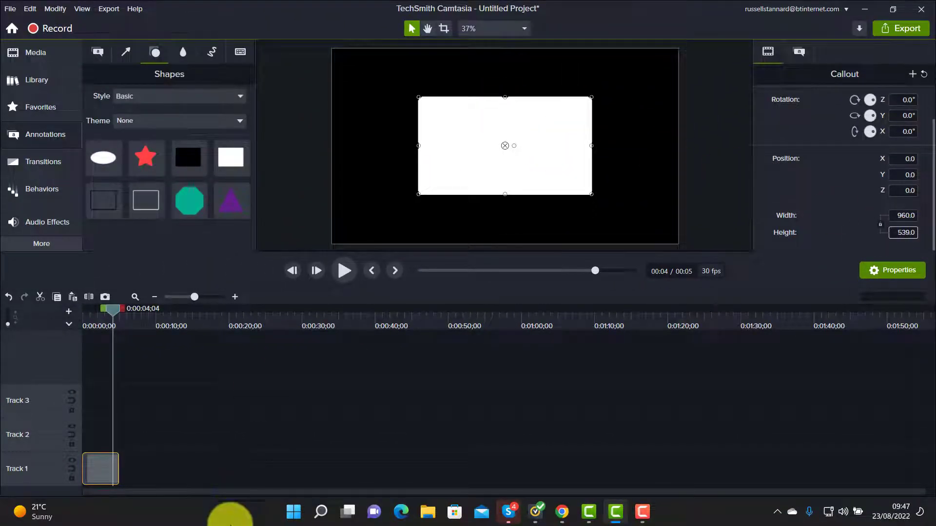
Step: Copy the rectangle, paste it three times, and align the copies at the timeline start on Tracks 2, 3 and 4
{"action": "left_click", "coordinate": [128, 477]}
{"action": "left_click", "coordinate": [97, 474]}
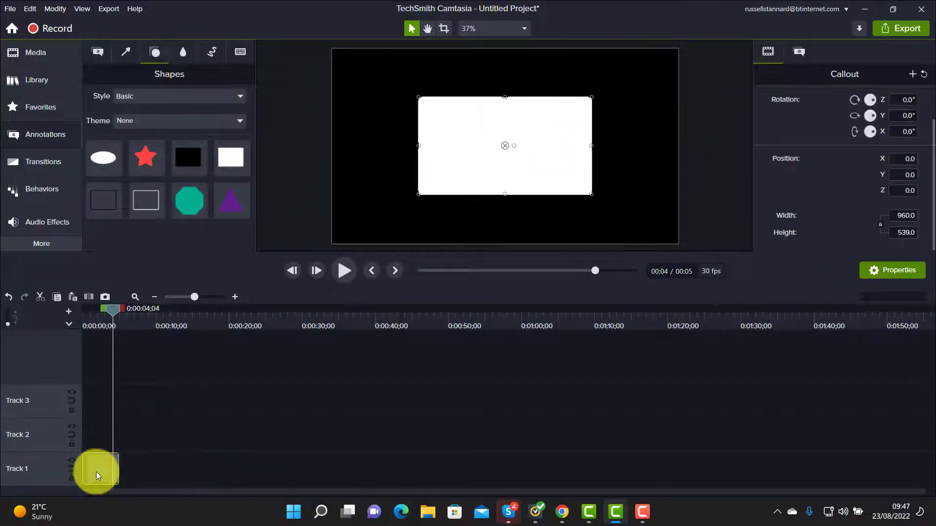
{"action": "right_click", "coordinate": [96, 472]}
{"action": "left_click", "coordinate": [358, 343]}
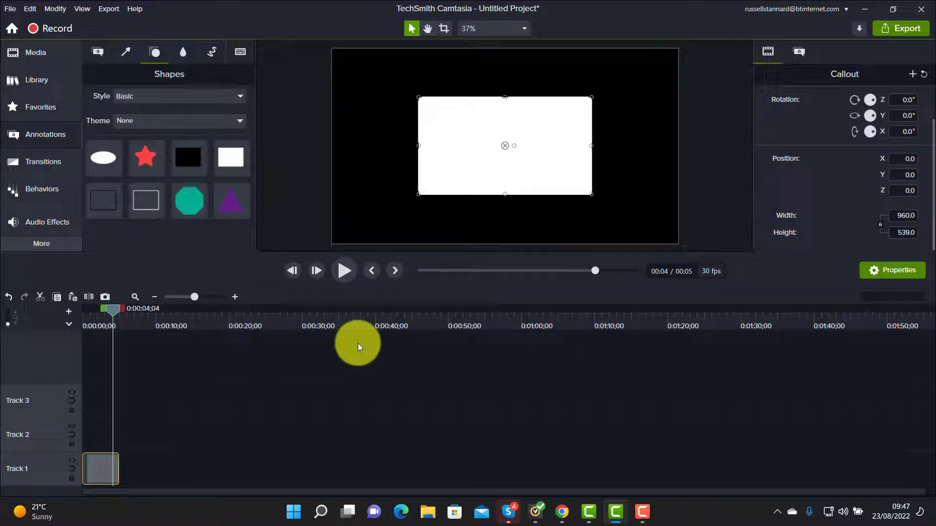
{"action": "key", "text": "ctrl+v"}
{"action": "key", "text": "ctrl+v"}
{"action": "key", "text": "ctrl+v"}
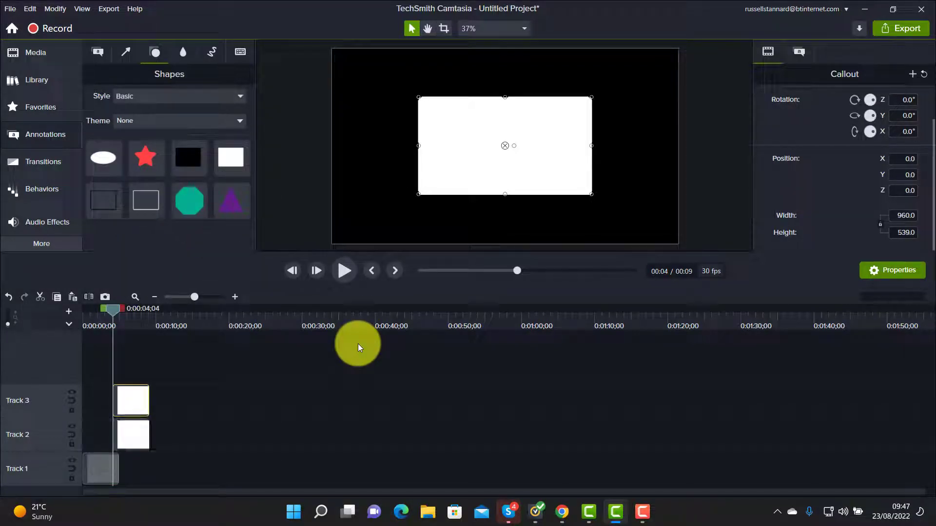
{"action": "left_click_drag", "start_coordinate": [183, 363], "coordinate": [84, 439]}
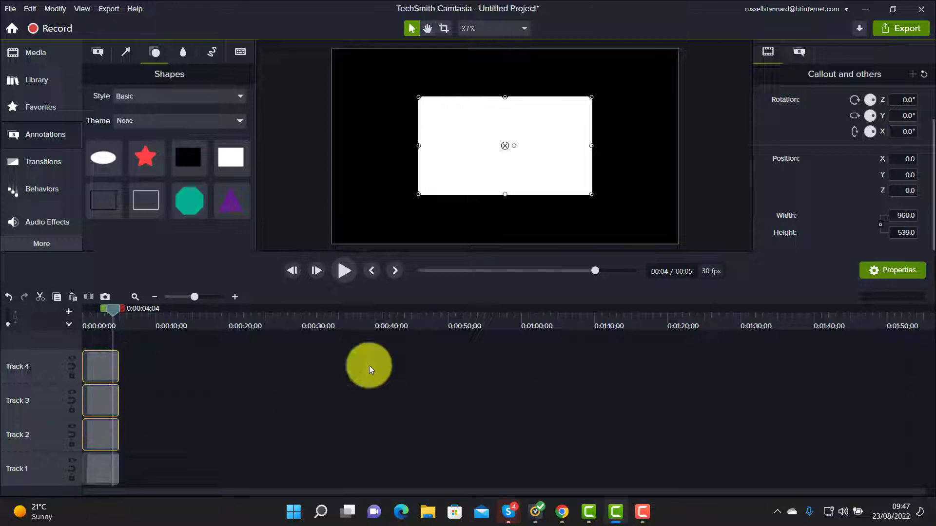
Step: Arrange the four stacked rectangles on the canvas so that each one fills a different quarter
{"action": "left_click", "coordinate": [477, 158]}
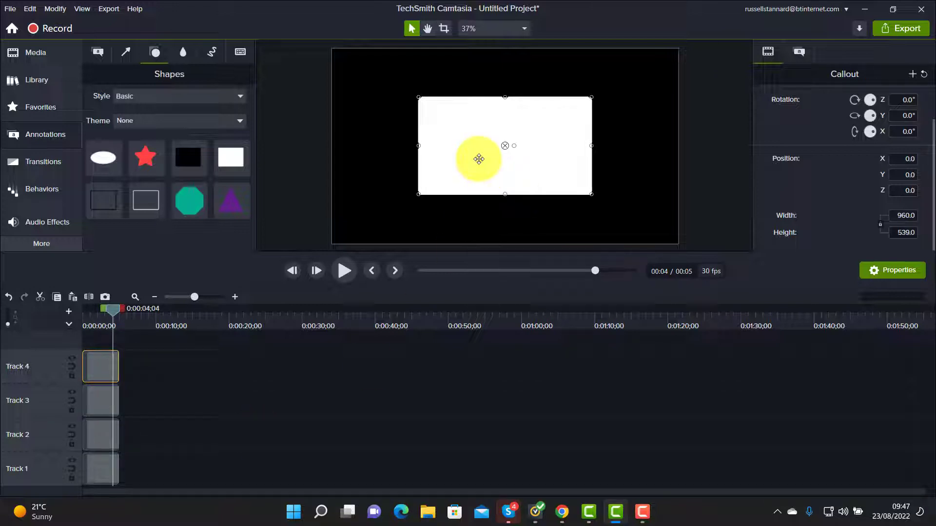
{"action": "left_click_drag", "start_coordinate": [460, 153], "coordinate": [374, 202]}
{"action": "left_click_drag", "start_coordinate": [490, 128], "coordinate": [403, 84]}
{"action": "left_click_drag", "start_coordinate": [535, 131], "coordinate": [616, 181]}
{"action": "left_click_drag", "start_coordinate": [575, 124], "coordinate": [636, 84]}
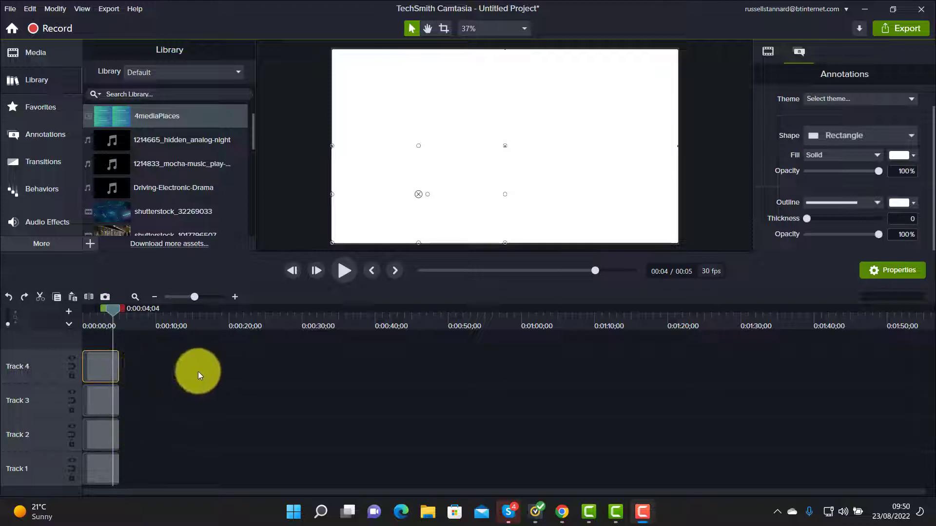
Step: Convert the four rectangles on Tracks 1 to 4 to placeholders
{"action": "mouse_move", "coordinate": [135, 355]}
{"action": "left_mouse_down"}
{"action": "mouse_move", "coordinate": [143, 476]}
{"action": "mouse_move", "coordinate": [91, 480]}
{"action": "left_mouse_up"}
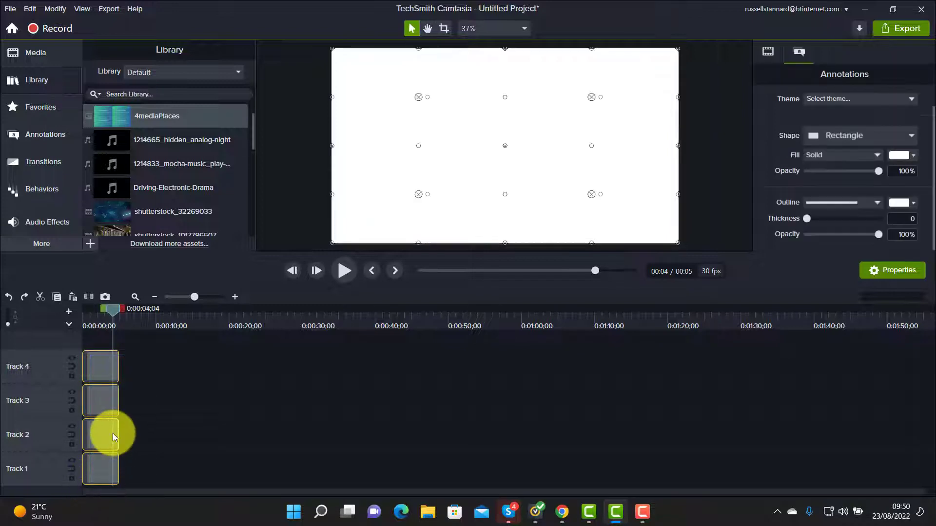
{"action": "right_click", "coordinate": [99, 398]}
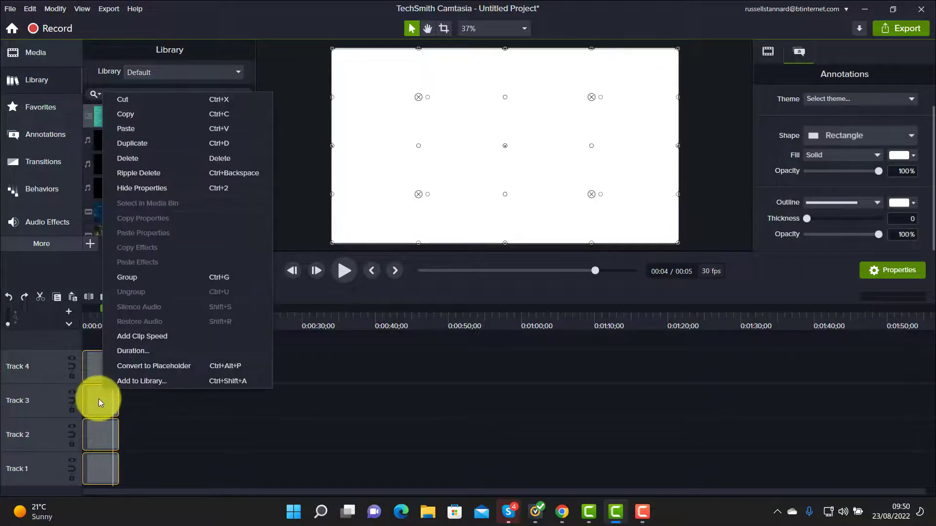
{"action": "left_click", "coordinate": [143, 366]}
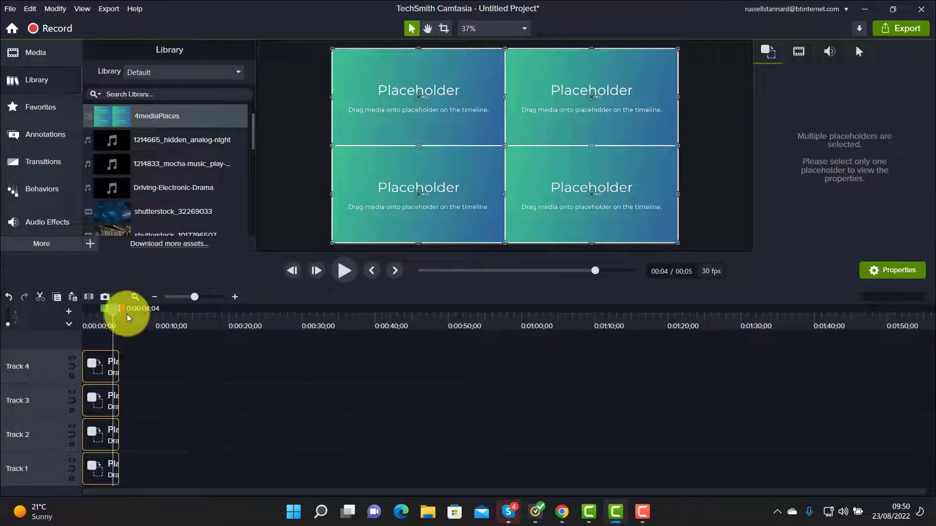
{"action": "left_click_drag", "start_coordinate": [120, 312], "coordinate": [120, 341]}
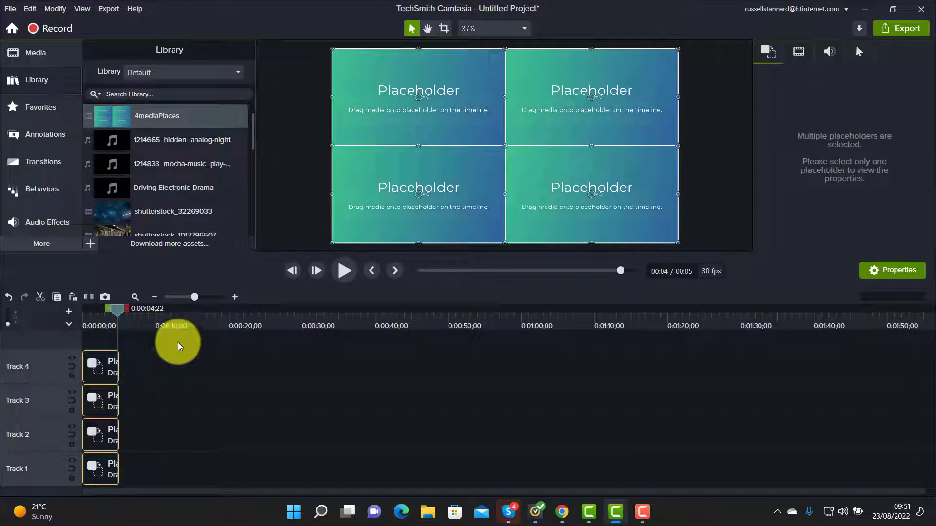
{"action": "left_click_drag", "start_coordinate": [119, 312], "coordinate": [89, 312]}
{"action": "mouse_move", "coordinate": [119, 370]}
{"action": "left_mouse_down"}
{"action": "mouse_move", "coordinate": [170, 376]}
{"action": "mouse_move", "coordinate": [119, 372]}
{"action": "left_mouse_up"}
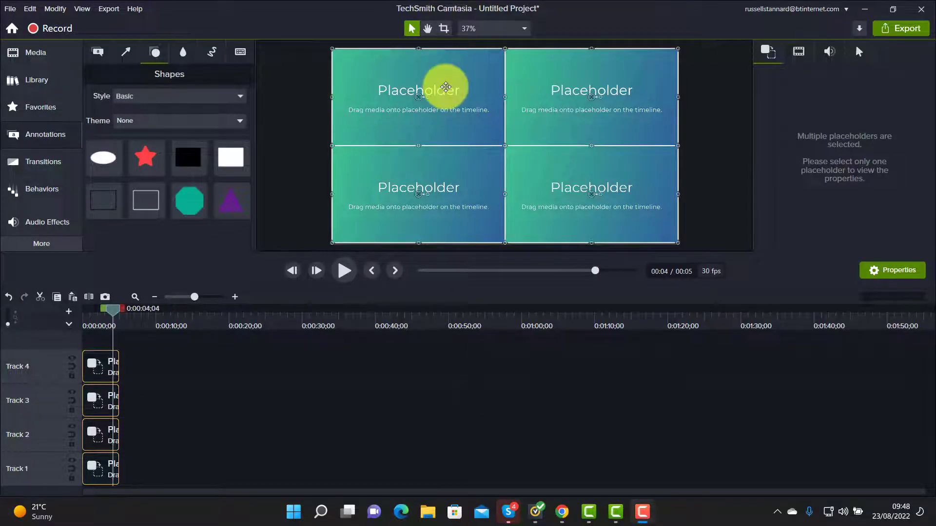
Step: Add all four placeholders to the Default library as one asset named 4mediaPlaces, using the canvas size
{"action": "left_click_drag", "start_coordinate": [135, 357], "coordinate": [93, 479]}
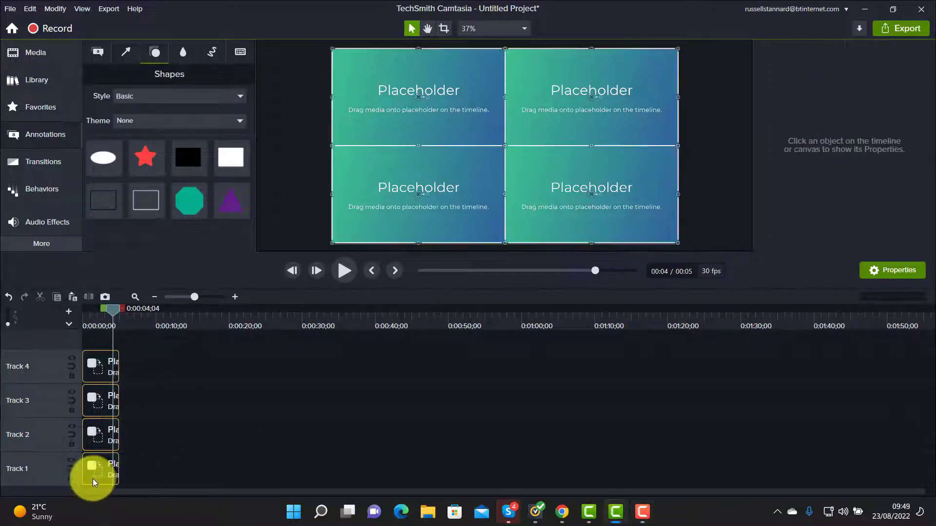
{"action": "right_click", "coordinate": [96, 437]}
{"action": "left_click", "coordinate": [156, 417]}
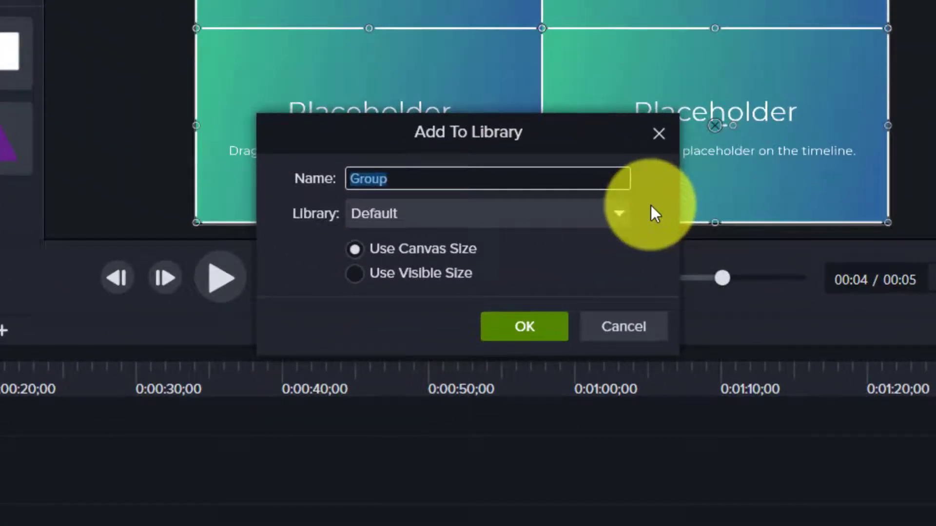
{"action": "type", "text": "4"}
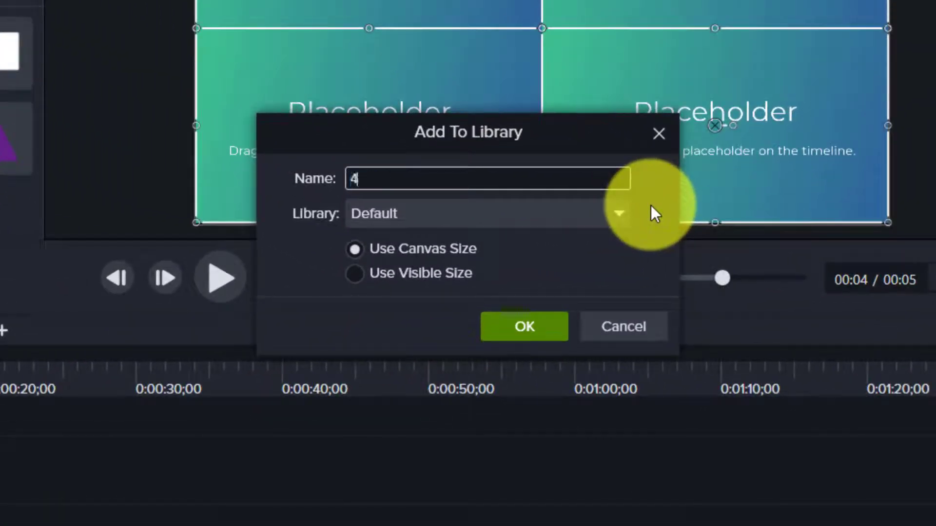
{"action": "type", "text": "s"}
{"action": "key", "text": "BackSpace"}
{"action": "type", "text": "mediaPlaces"}
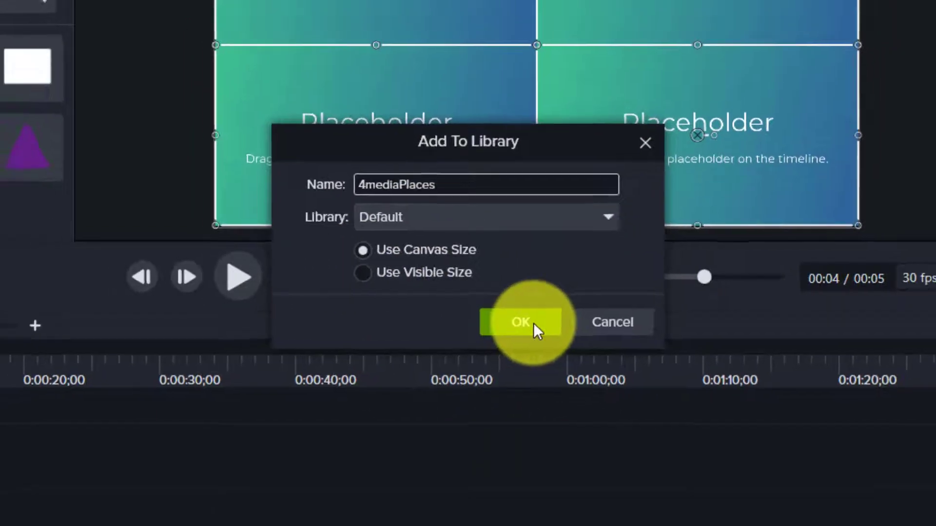
{"action": "left_click", "coordinate": [533, 322]}
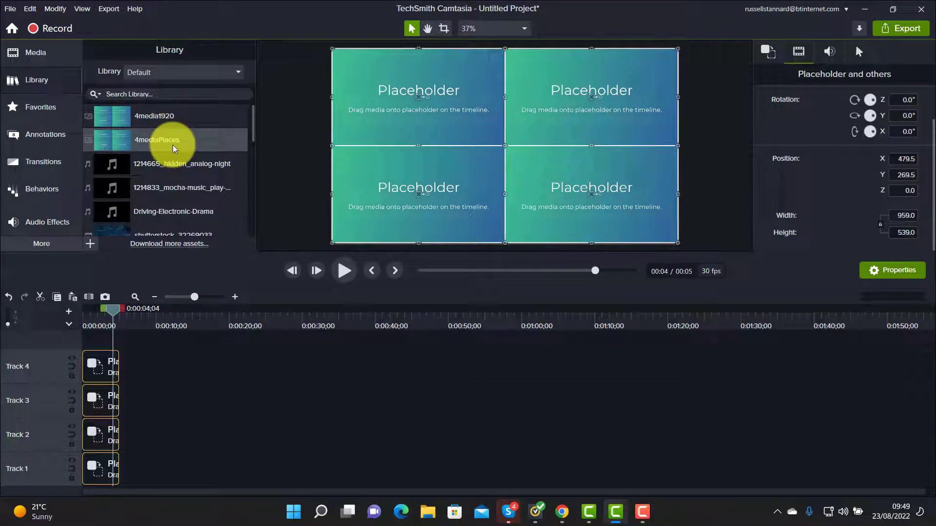
Step: Delete the four placeholders from the timeline and place the 4mediaPlaces asset from the Default library at the start of Track 4
{"action": "left_click_drag", "start_coordinate": [138, 352], "coordinate": [102, 475]}
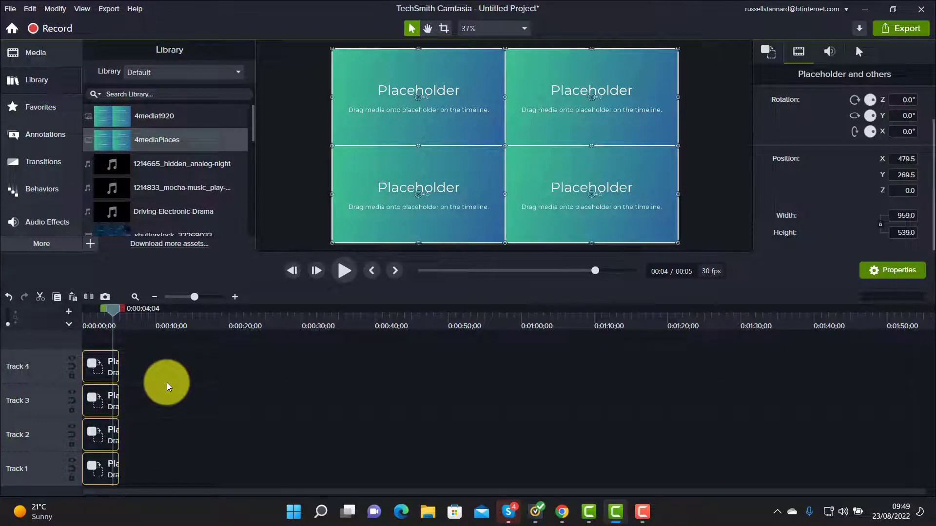
{"action": "key", "text": "Delete"}
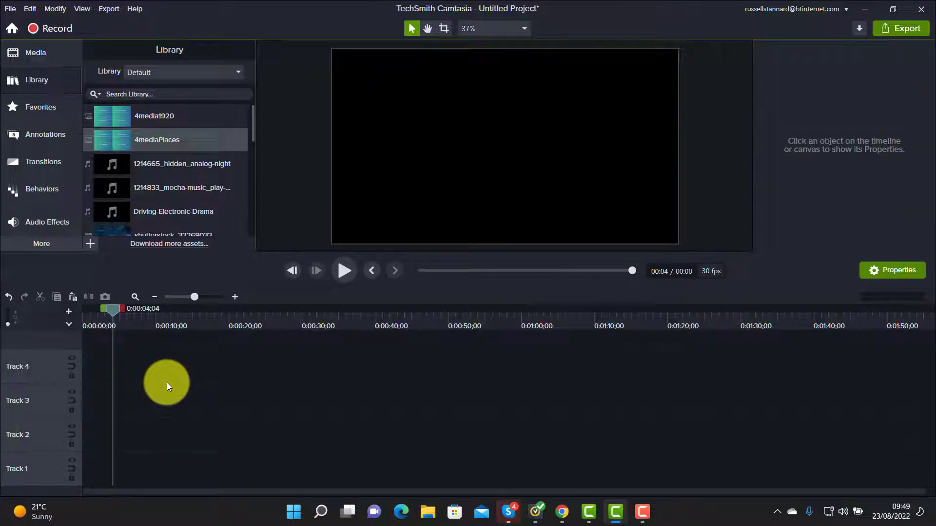
{"action": "left_click", "coordinate": [237, 71]}
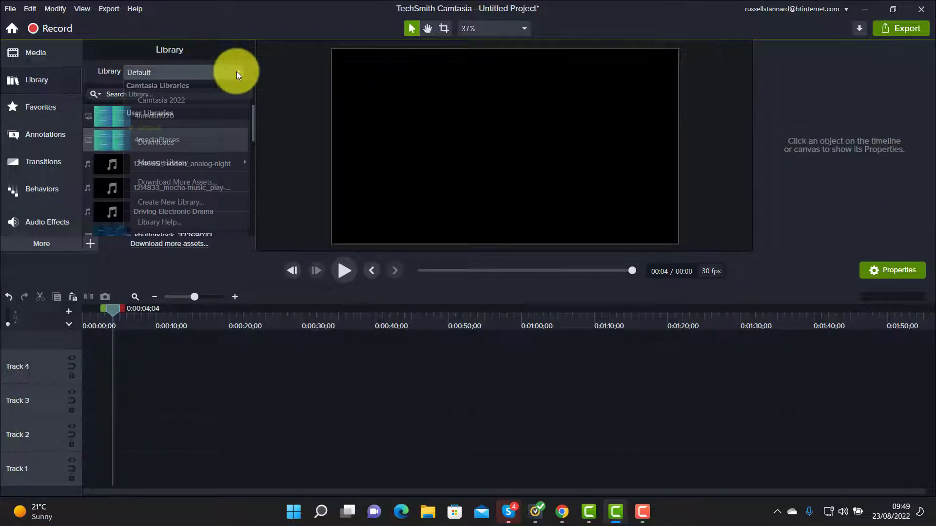
{"action": "left_click", "coordinate": [150, 130]}
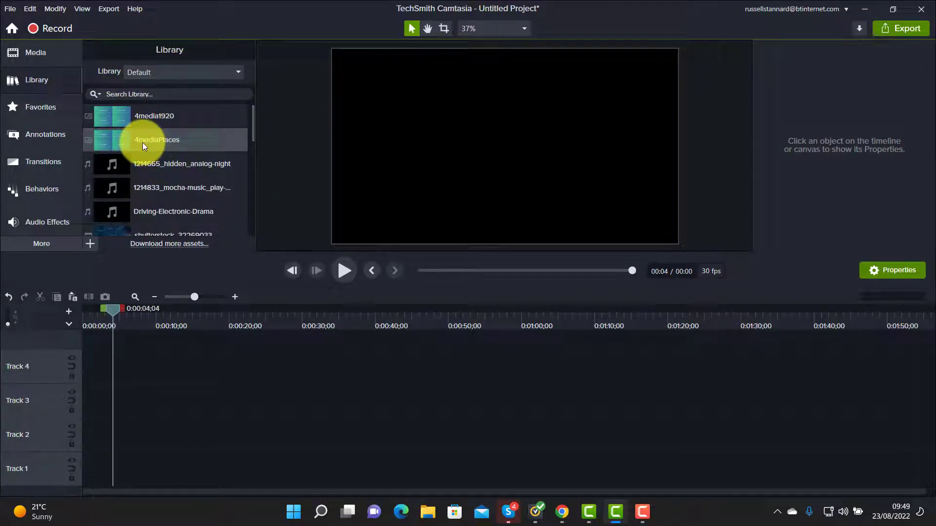
{"action": "left_click_drag", "start_coordinate": [121, 139], "coordinate": [60, 383]}
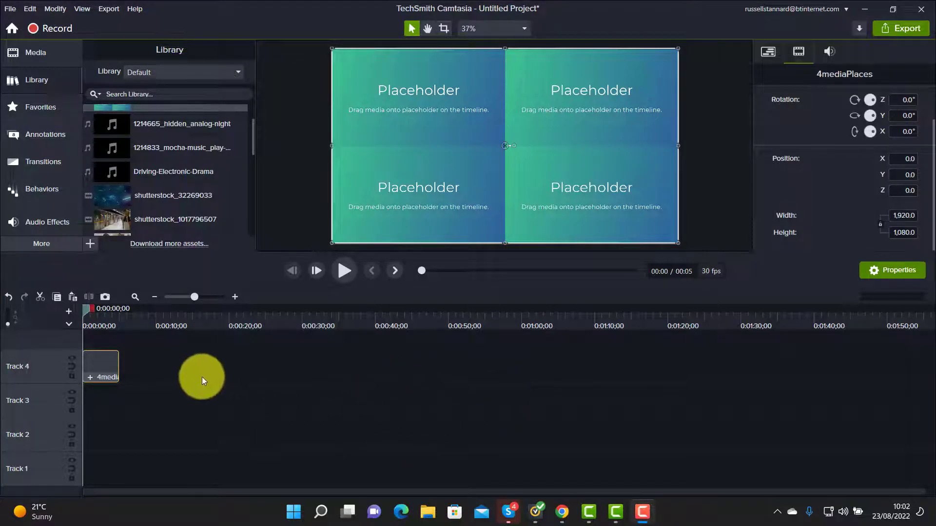
Step: Move the 4mediaPlaces group to the start of Track 1 and open it to show its four placeholder tracks
{"action": "left_click_drag", "start_coordinate": [94, 365], "coordinate": [82, 479]}
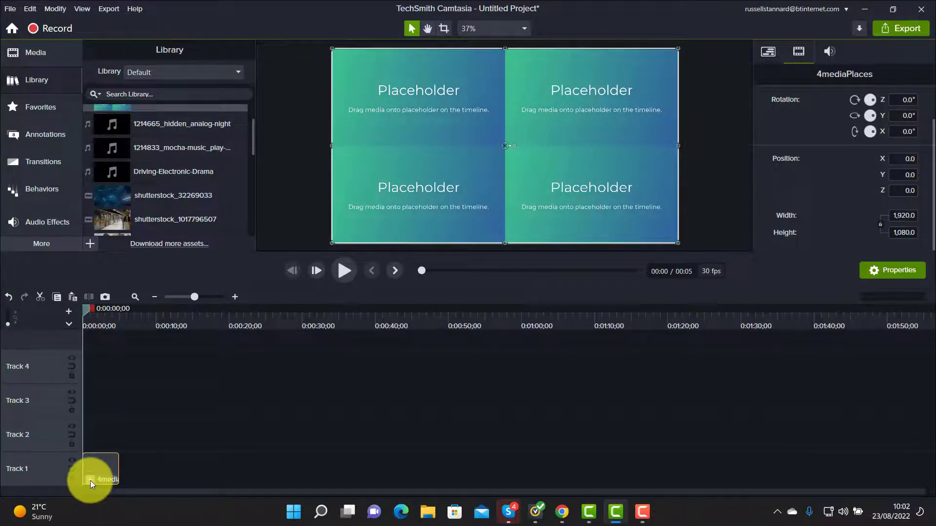
{"action": "left_click", "coordinate": [89, 480]}
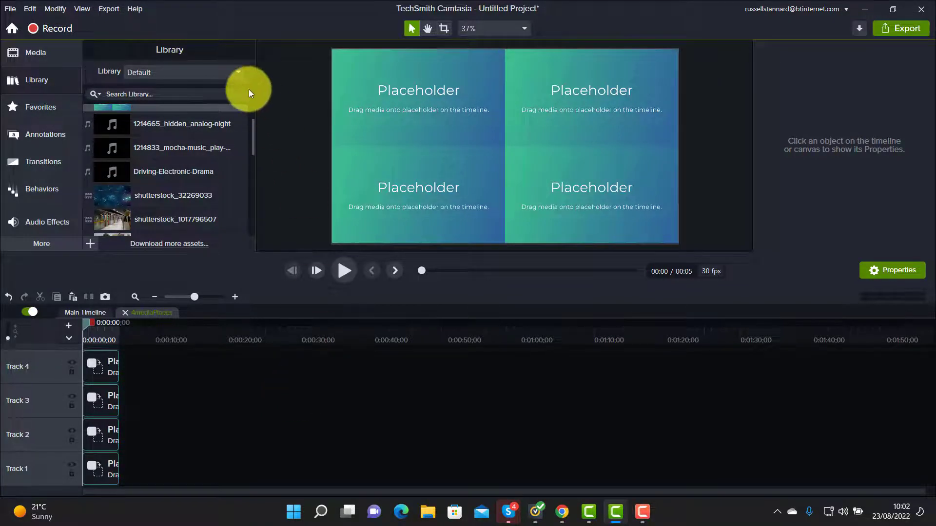
Step: Replace the placeholder on Track 4 with the BigType-001 title from the Camtasia 2022 library
{"action": "left_click", "coordinate": [241, 72]}
{"action": "left_click", "coordinate": [175, 98]}
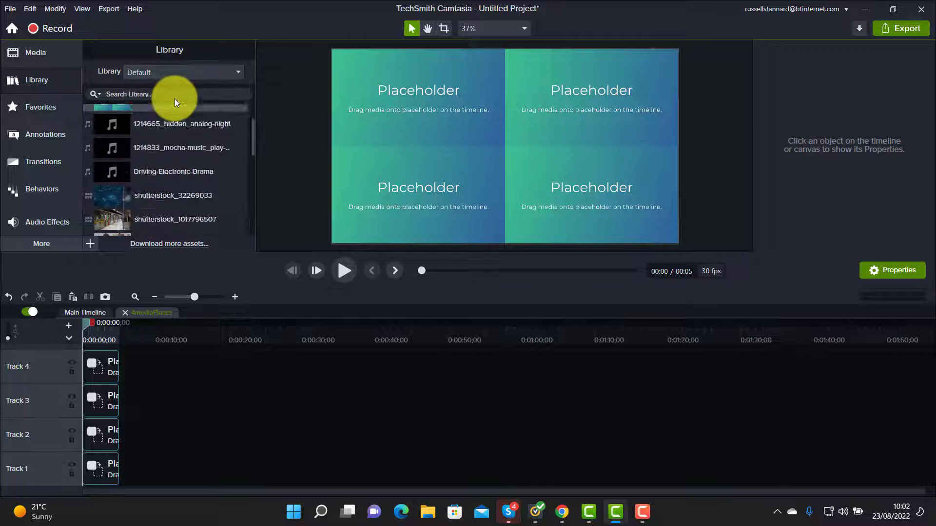
{"action": "left_click_drag", "start_coordinate": [254, 226], "coordinate": [245, 152]}
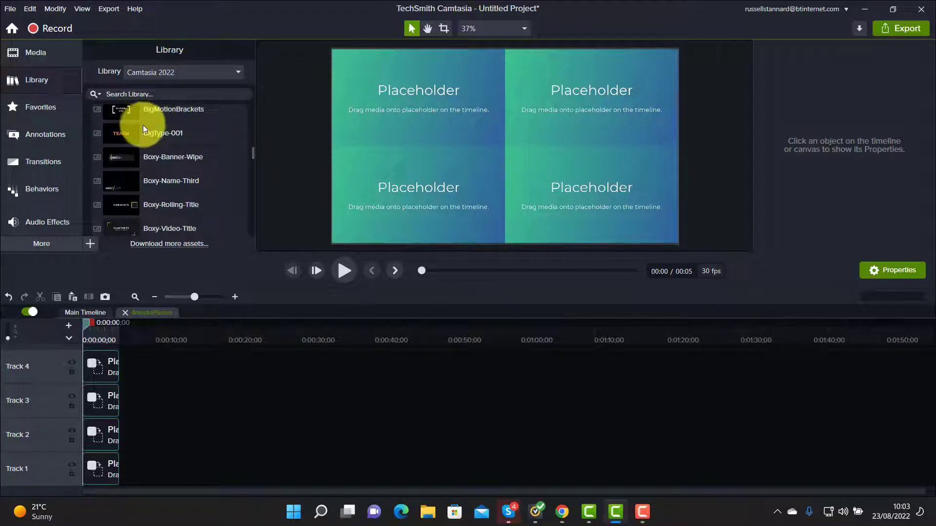
{"action": "left_click_drag", "start_coordinate": [119, 131], "coordinate": [121, 350]}
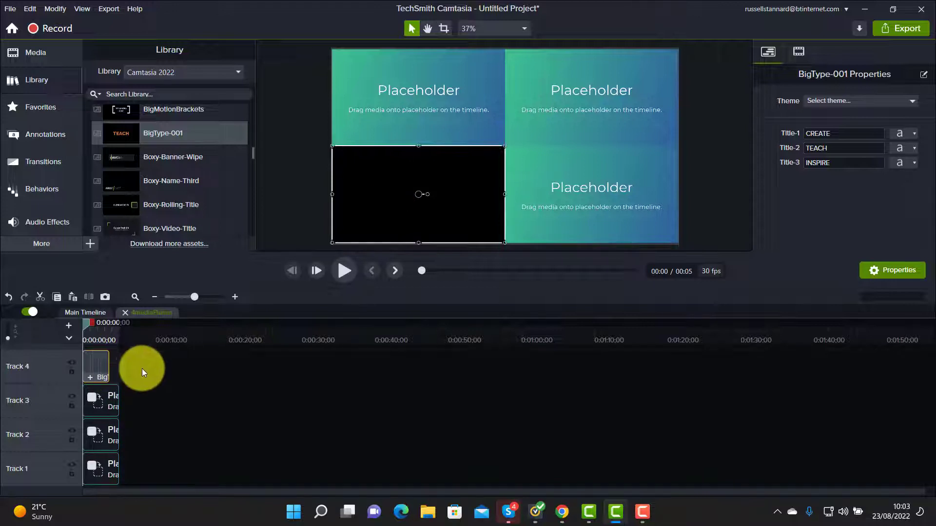
Step: Copy the BigType-001 clip, paste it directly after the original on Track 4, and set the playhead to 0:00:01;08
{"action": "right_click", "coordinate": [102, 369]}
{"action": "left_click", "coordinate": [146, 67]}
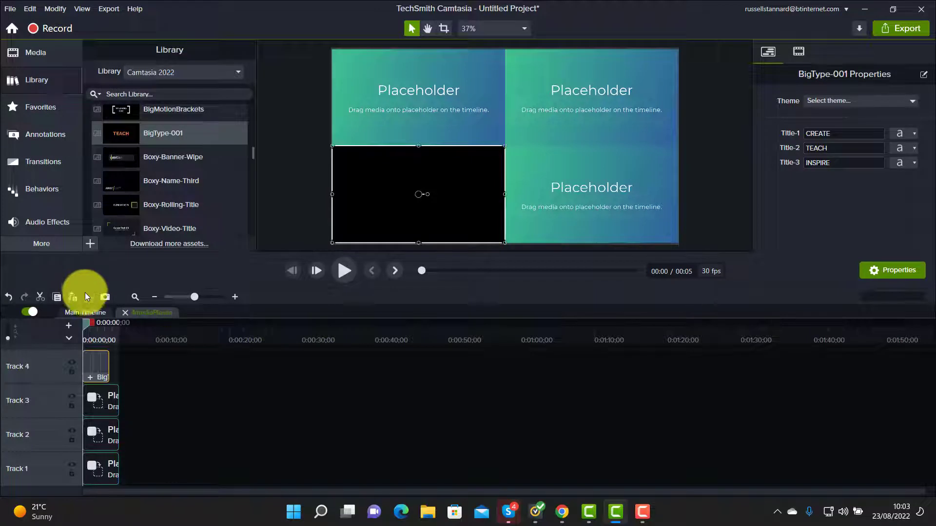
{"action": "left_click_drag", "start_coordinate": [89, 326], "coordinate": [115, 333]}
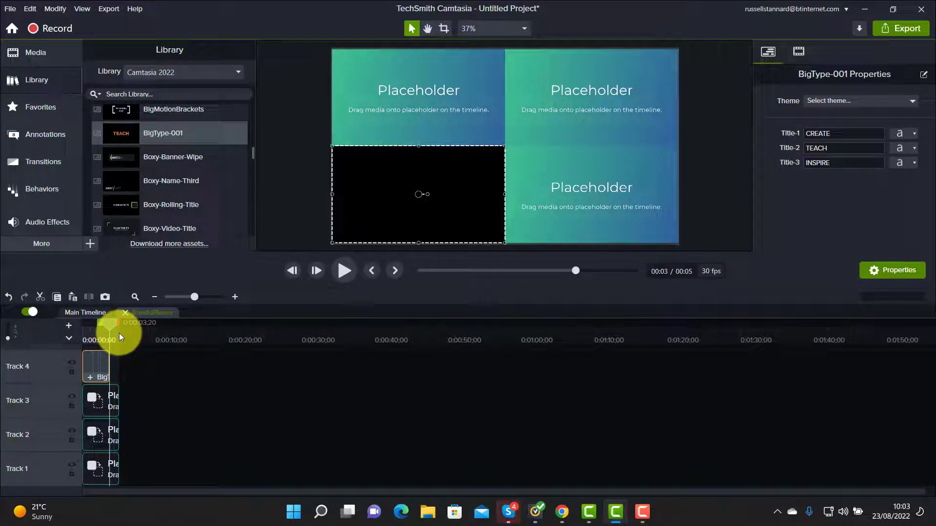
{"action": "key", "text": "ctrl+v"}
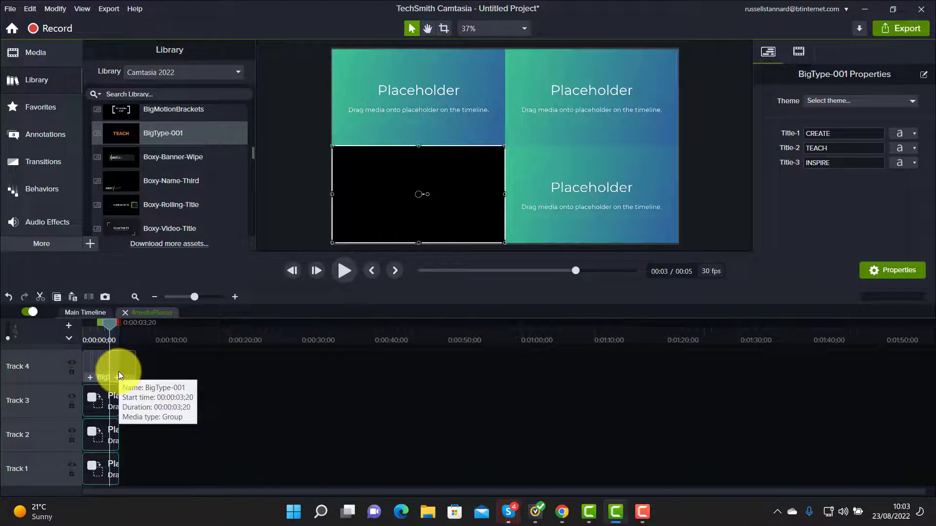
{"action": "left_click_drag", "start_coordinate": [111, 327], "coordinate": [92, 324]}
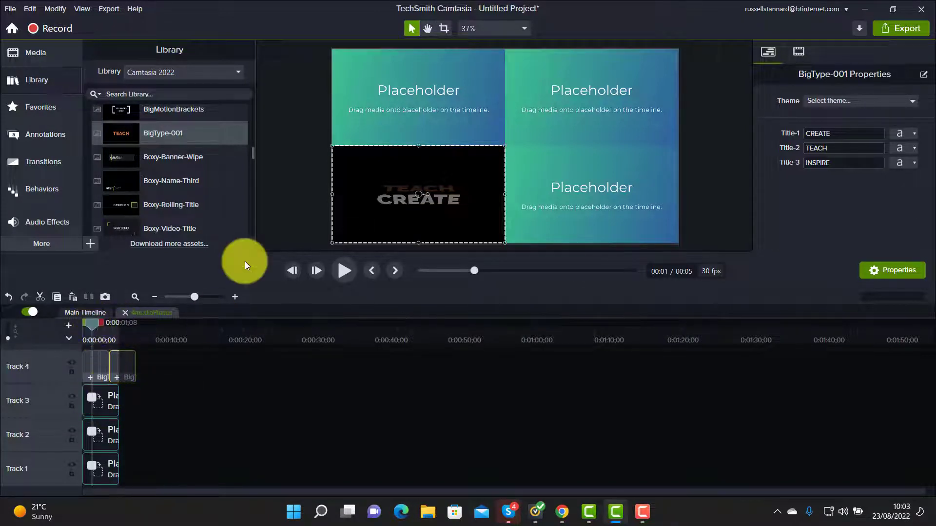
{"action": "left_click", "coordinate": [236, 72]}
{"action": "left_click", "coordinate": [148, 128]}
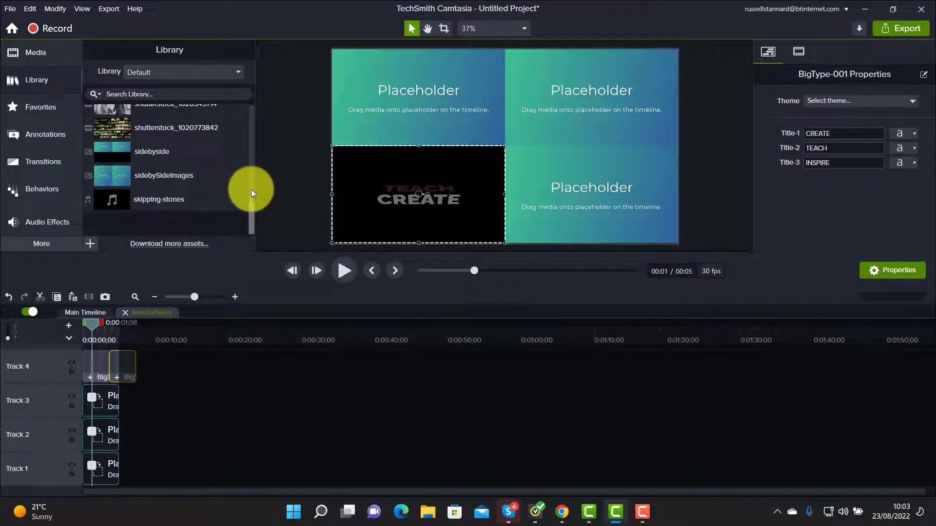
{"action": "left_click_drag", "start_coordinate": [252, 205], "coordinate": [257, 187]}
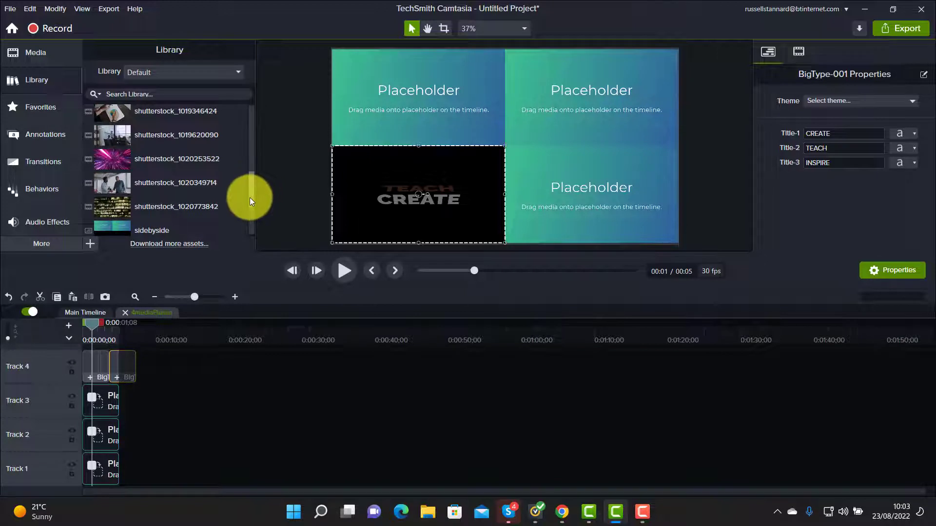
{"action": "left_click_drag", "start_coordinate": [129, 184], "coordinate": [104, 390]}
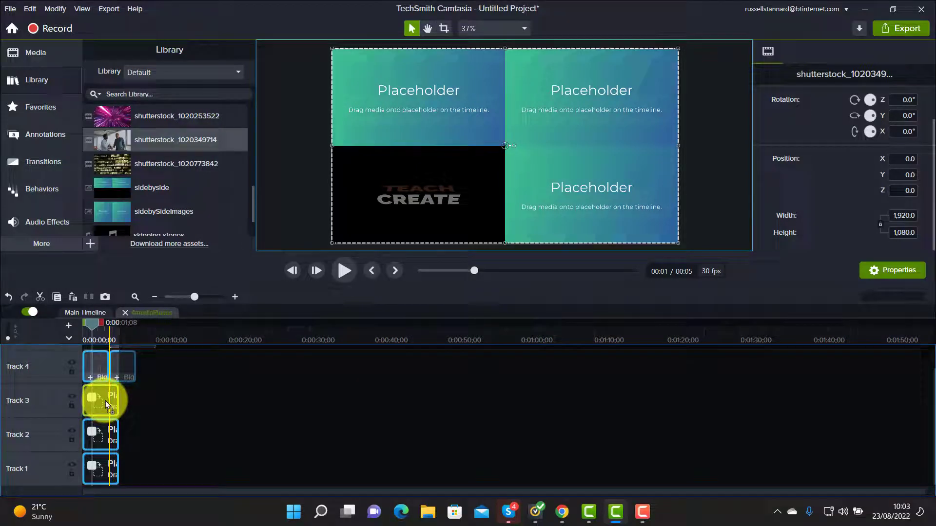
{"action": "left_click_drag", "start_coordinate": [106, 404], "coordinate": [109, 402]}
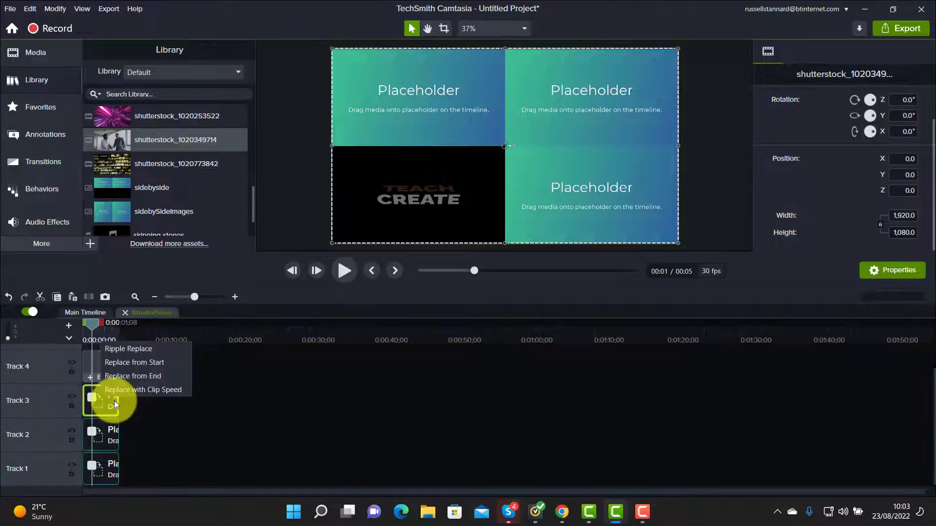
{"action": "left_click", "coordinate": [133, 352]}
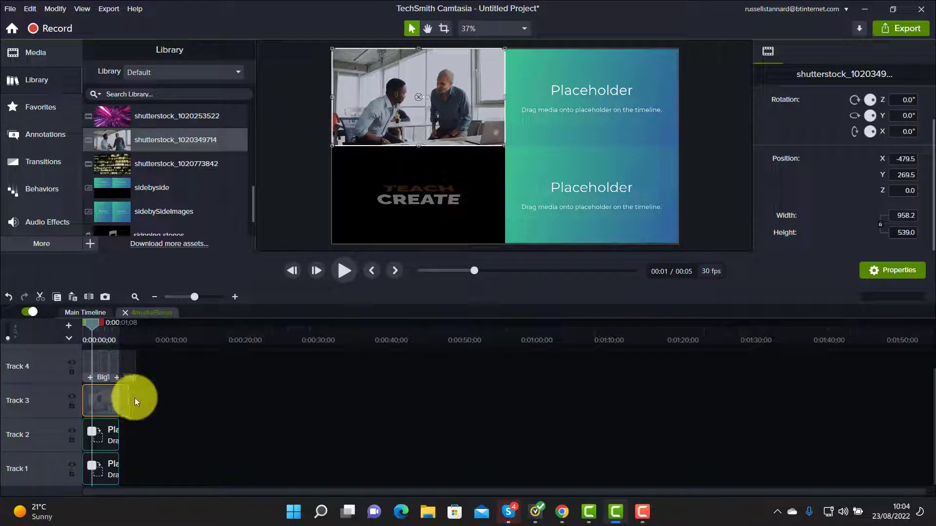
{"action": "left_click_drag", "start_coordinate": [250, 202], "coordinate": [252, 202]}
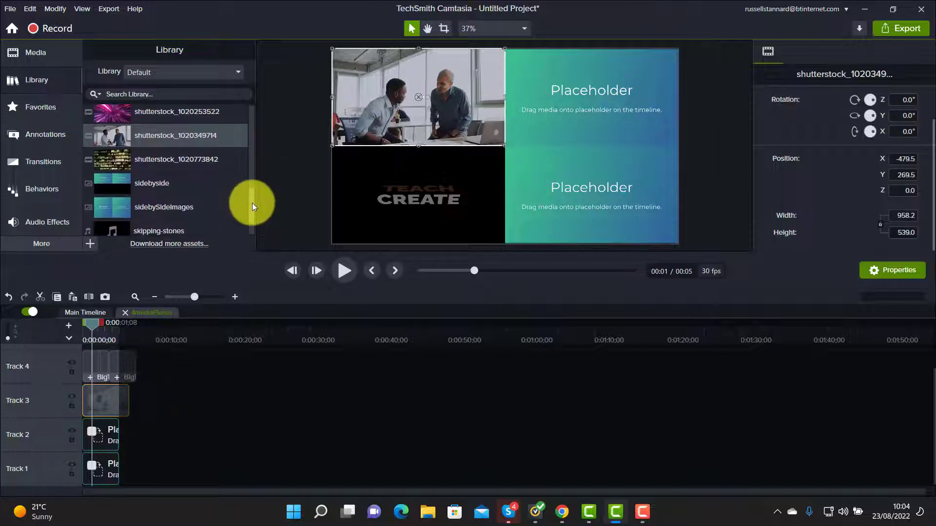
{"action": "left_click_drag", "start_coordinate": [109, 164], "coordinate": [111, 473]}
{"action": "left_click_drag", "start_coordinate": [105, 468], "coordinate": [103, 468]}
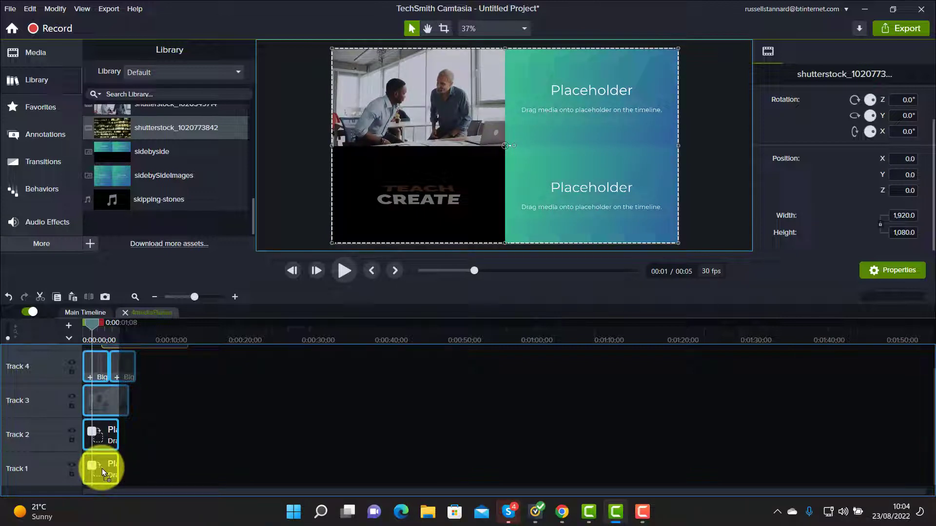
{"action": "left_click_drag", "start_coordinate": [104, 468], "coordinate": [100, 466]}
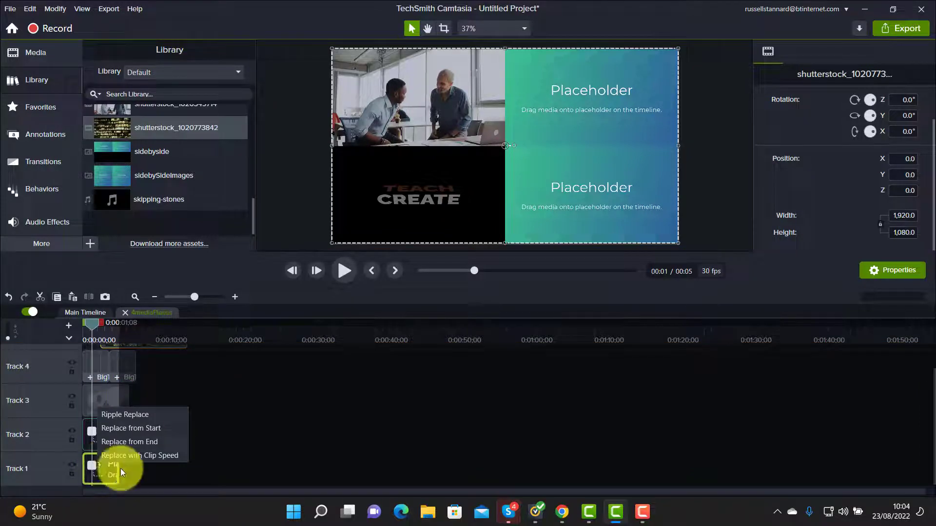
{"action": "left_click", "coordinate": [136, 415]}
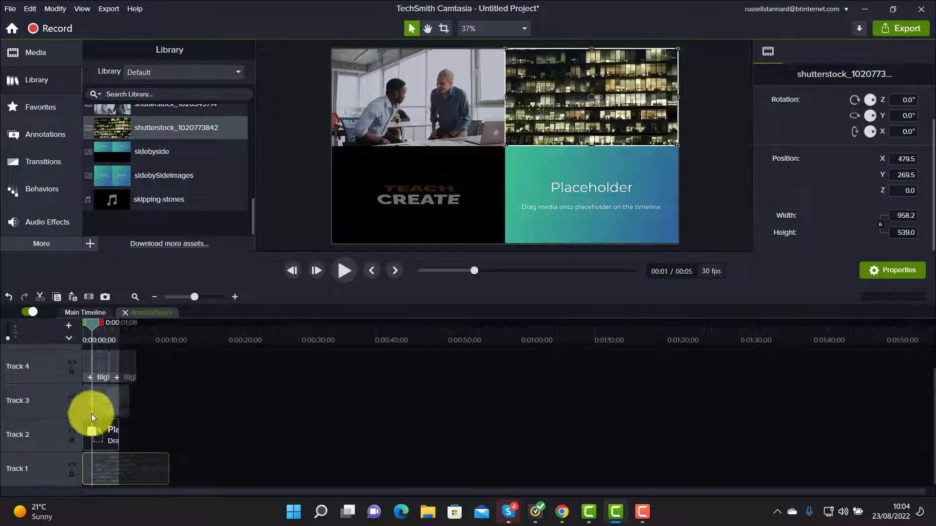
Step: Replace the placeholder on Track 2 with Boxy-Rolling-Title from the Camtasia 2022 library using Ripple Replace
{"action": "left_click", "coordinate": [238, 72]}
{"action": "left_click", "coordinate": [159, 101]}
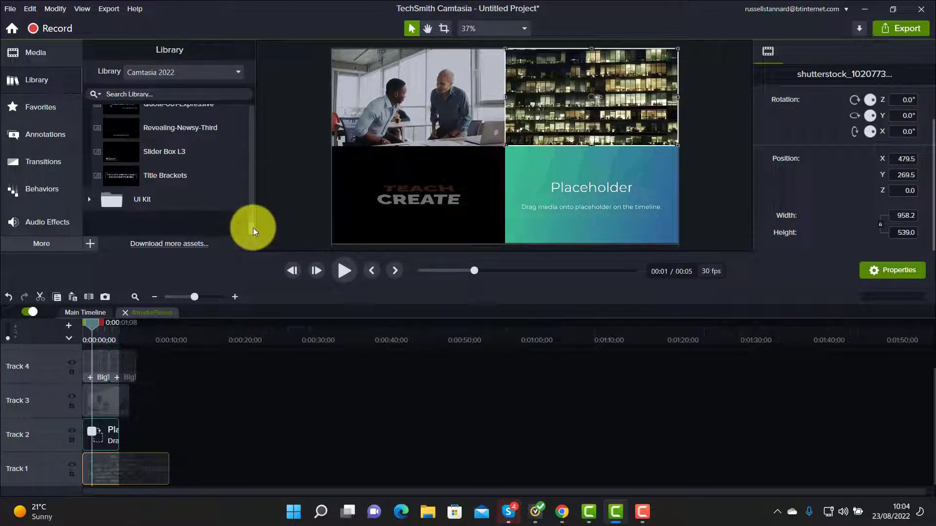
{"action": "scroll", "coordinate": [253, 221], "scroll_direction": "up", "scroll_amount": 3}
{"action": "scroll", "coordinate": [254, 218], "scroll_direction": "up", "scroll_amount": 2}
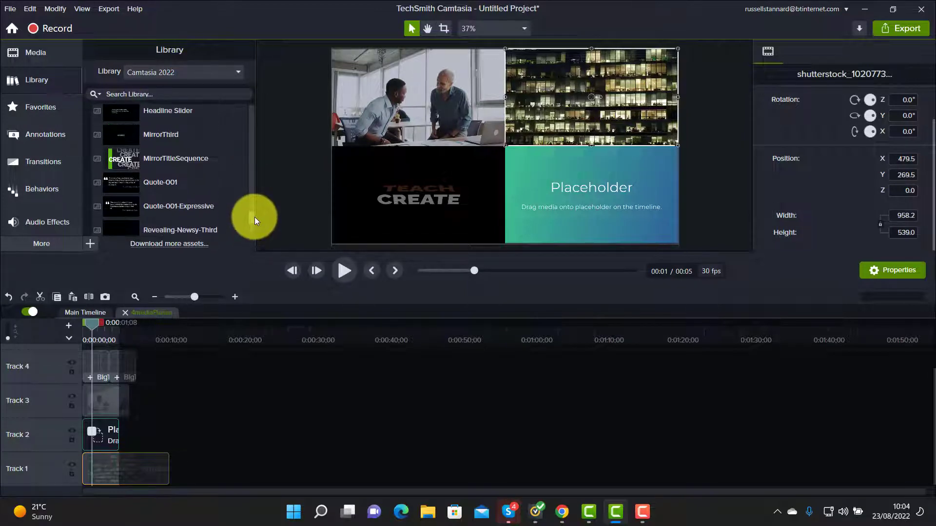
{"action": "scroll", "coordinate": [256, 220], "scroll_direction": "down", "scroll_amount": 3}
{"action": "scroll", "coordinate": [256, 223], "scroll_direction": "up", "scroll_amount": 6}
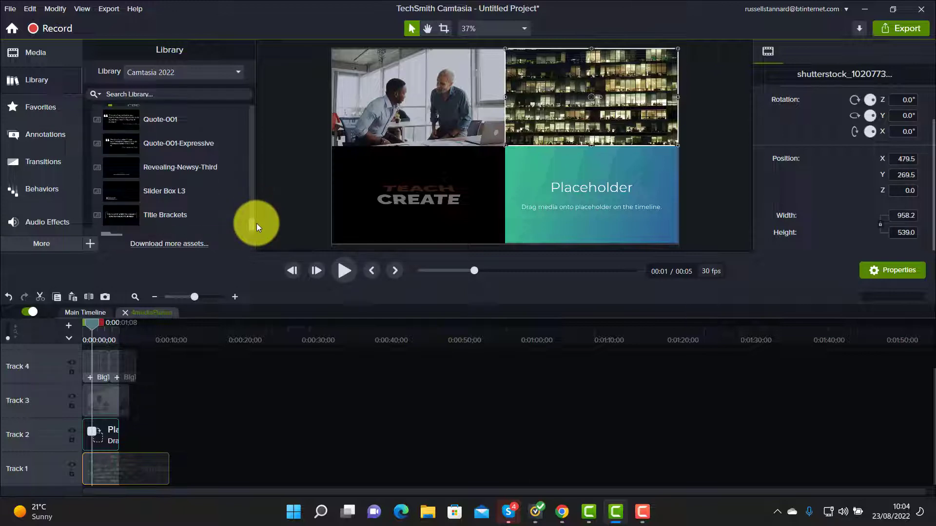
{"action": "left_click_drag", "start_coordinate": [262, 206], "coordinate": [256, 155]}
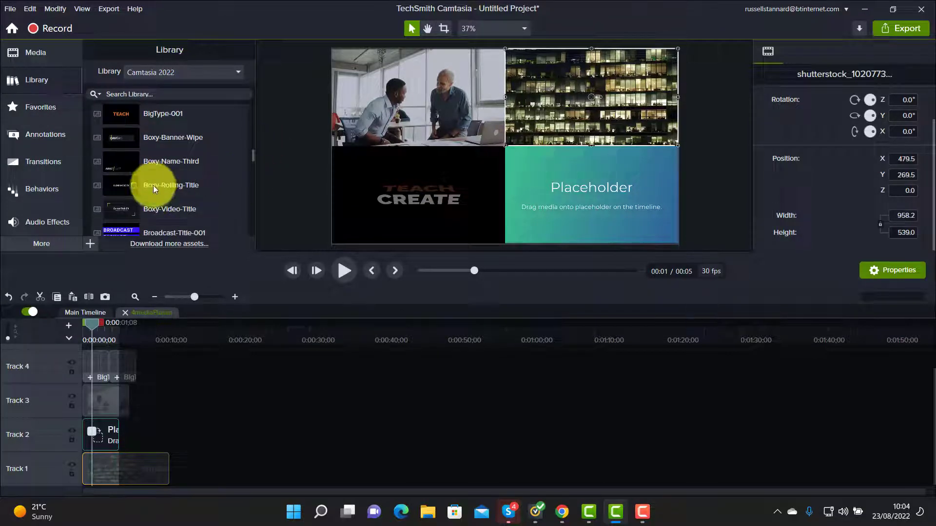
{"action": "left_click_drag", "start_coordinate": [118, 190], "coordinate": [106, 431]}
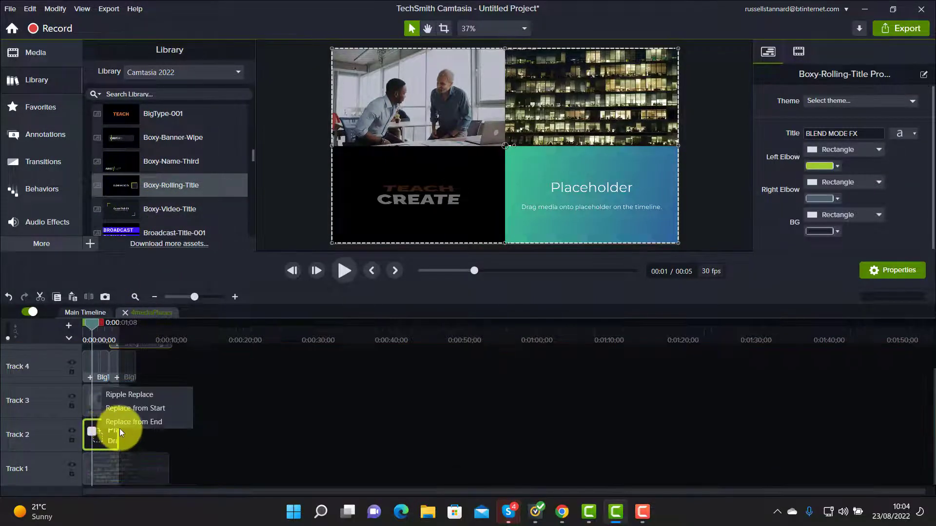
{"action": "left_click", "coordinate": [121, 394]}
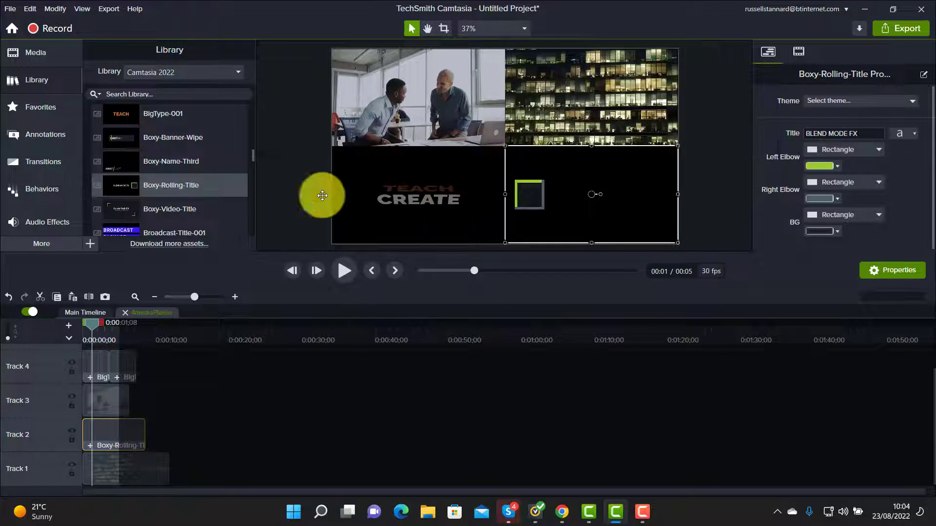
Step: Close the 4mediaPlaces group and return the playhead to the start of the main timeline
{"action": "left_click", "coordinate": [125, 312]}
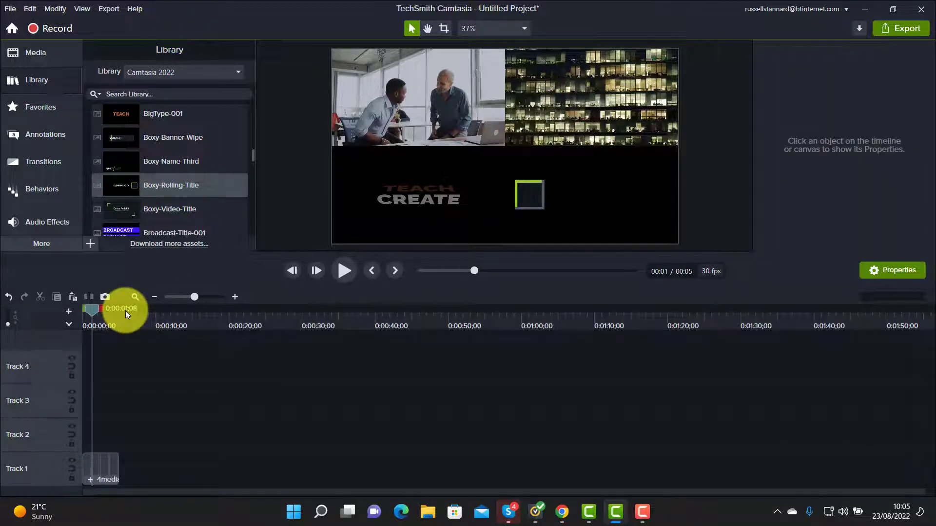
{"action": "left_click_drag", "start_coordinate": [95, 309], "coordinate": [58, 309]}
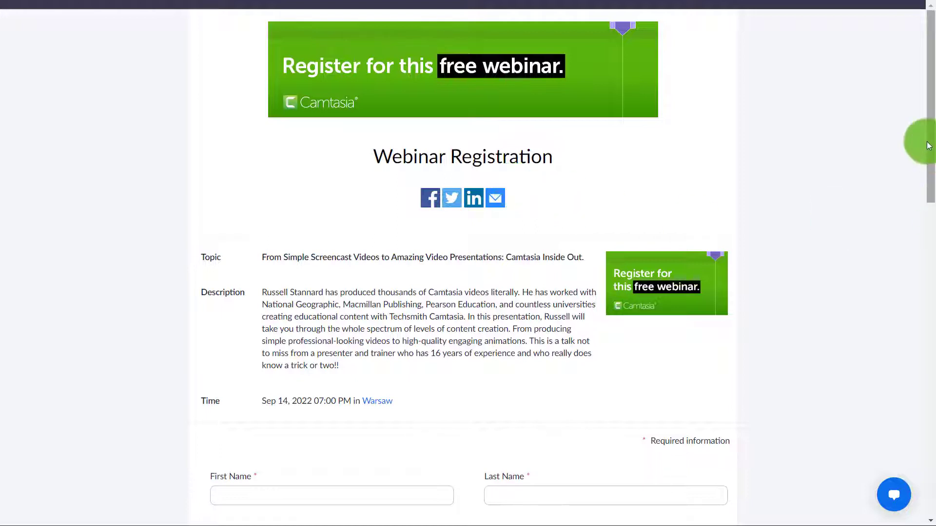
{"action": "left_click_drag", "start_coordinate": [929, 124], "coordinate": [919, 210]}
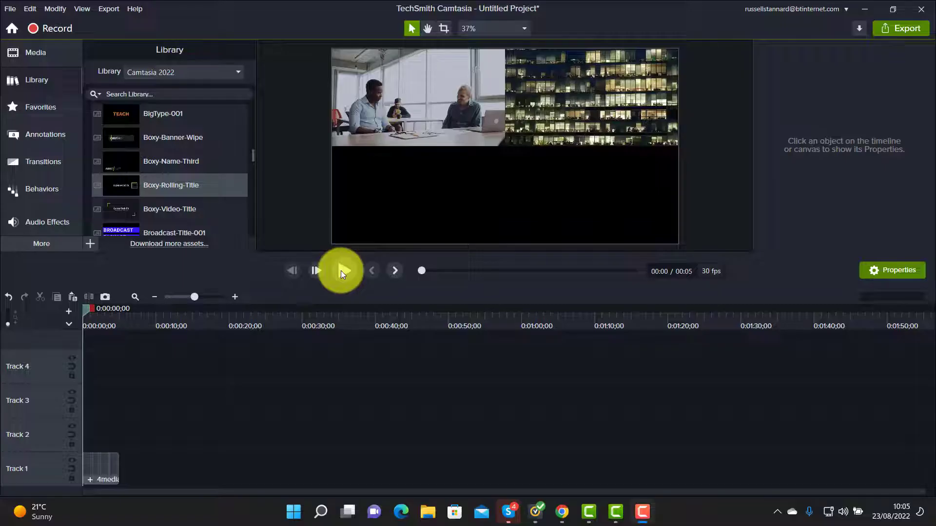
Step: Play the filled four-quadrant composition from the start of the timeline
{"action": "left_click", "coordinate": [341, 271]}
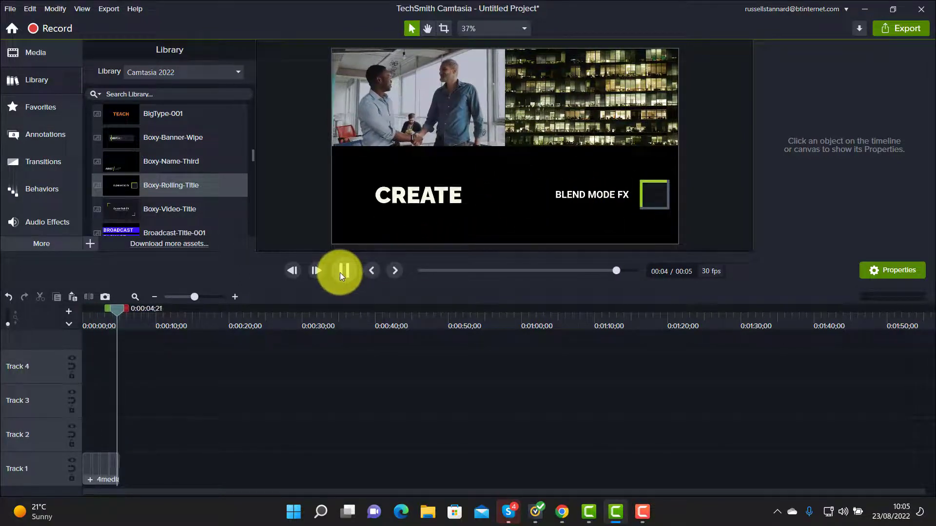
Step: Reopen the 4mediaPlaces group and replace the video on Track 1 with Boxy-Rolling-Title using Ripple Replace
{"action": "left_click", "coordinate": [90, 480]}
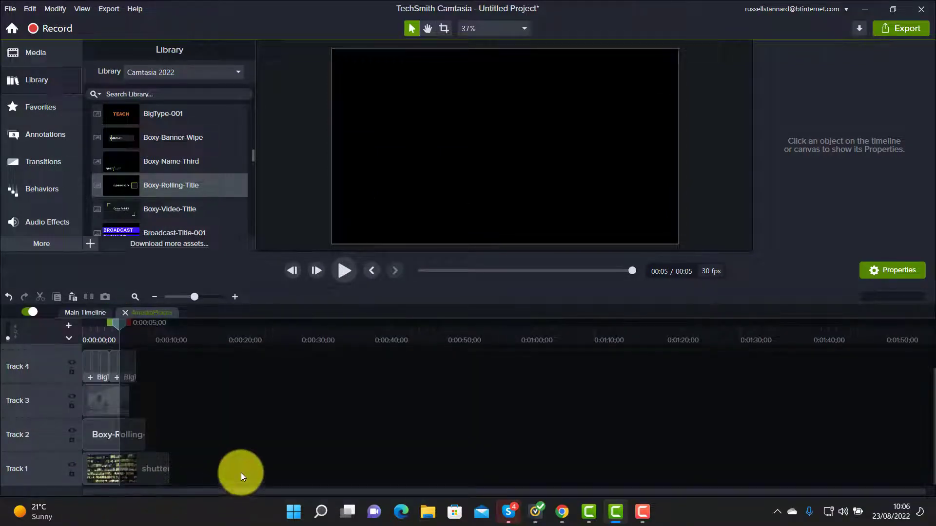
{"action": "left_click_drag", "start_coordinate": [96, 439], "coordinate": [130, 425]}
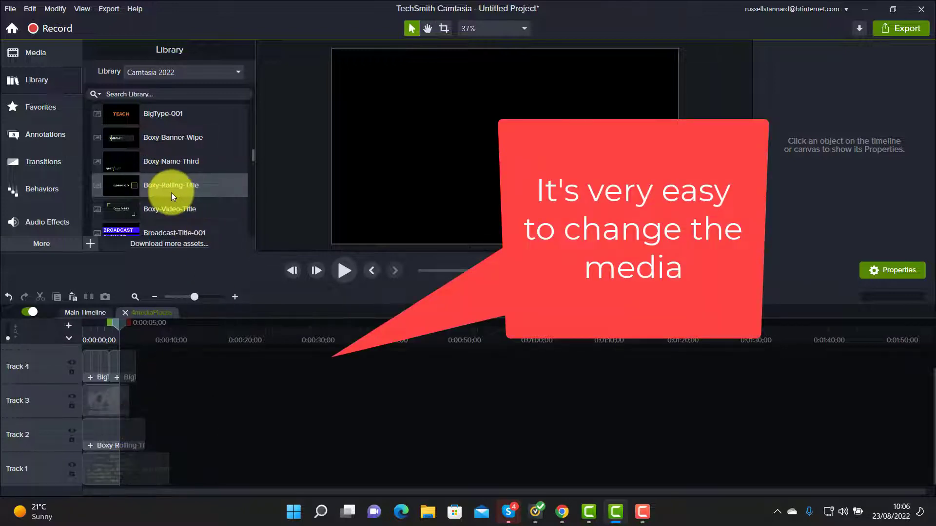
{"action": "key", "text": "ctrl+a"}
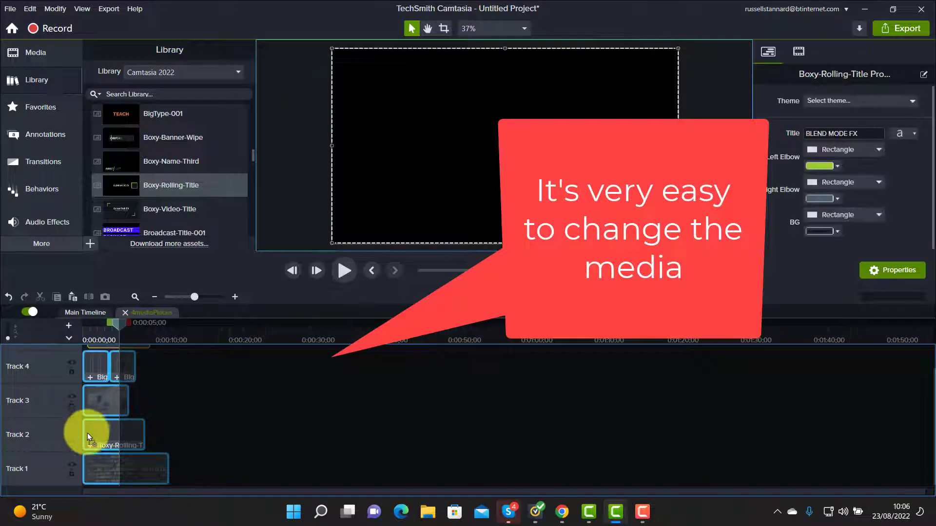
{"action": "left_click_drag", "start_coordinate": [101, 477], "coordinate": [106, 469]}
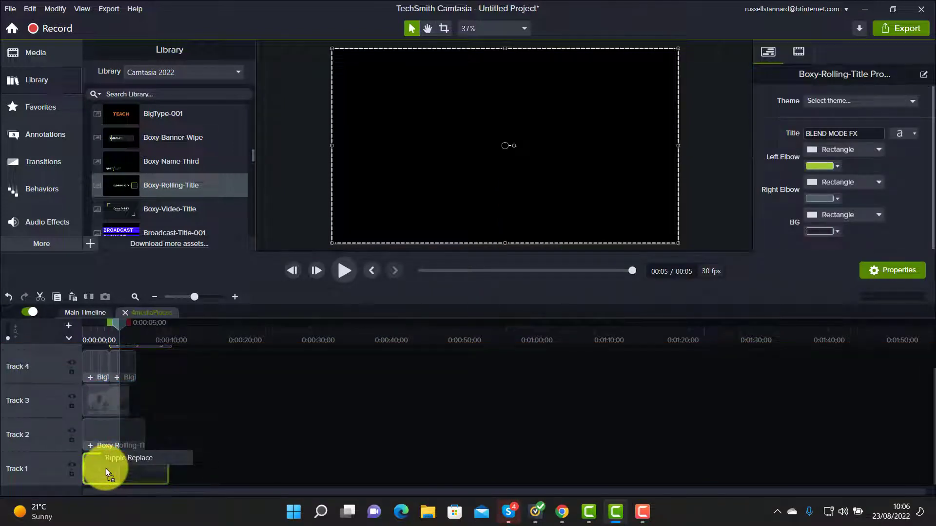
{"action": "left_click", "coordinate": [125, 457]}
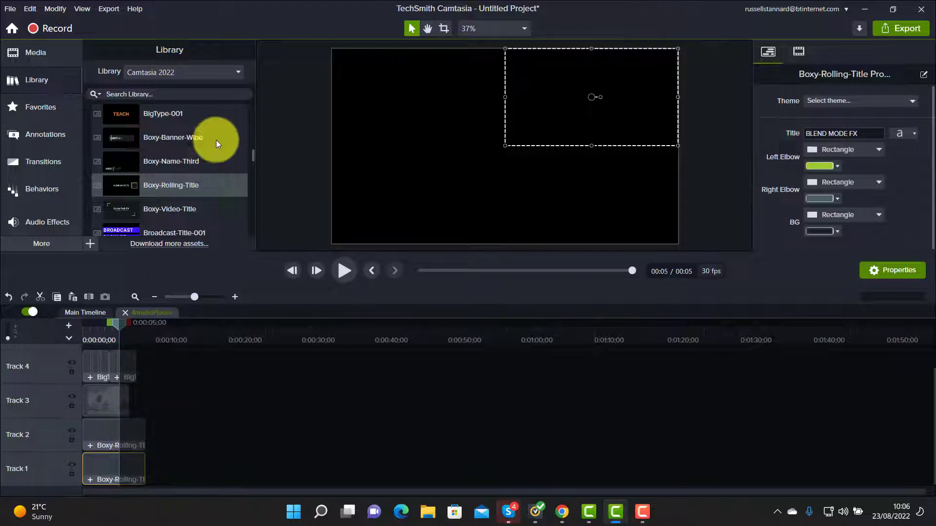
{"action": "left_click", "coordinate": [241, 74]}
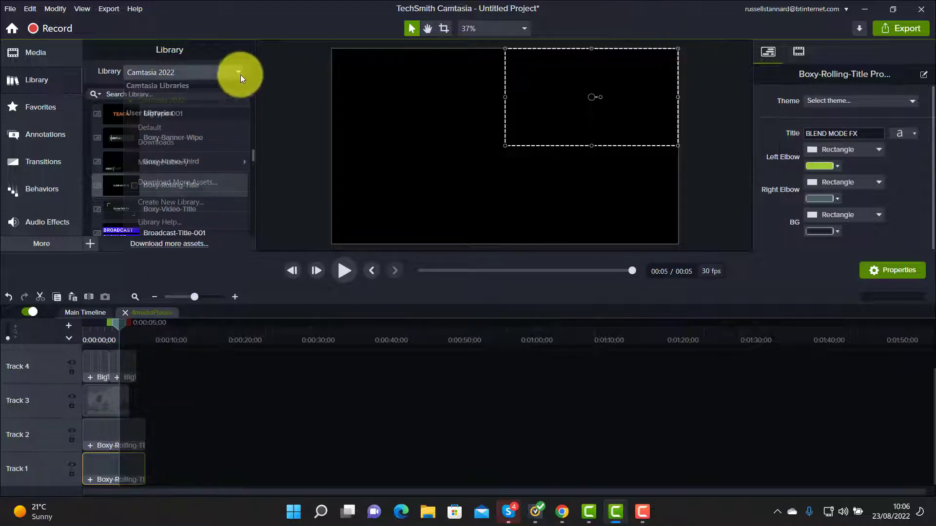
{"action": "left_click", "coordinate": [152, 127]}
{"action": "left_click_drag", "start_coordinate": [119, 129], "coordinate": [109, 439]}
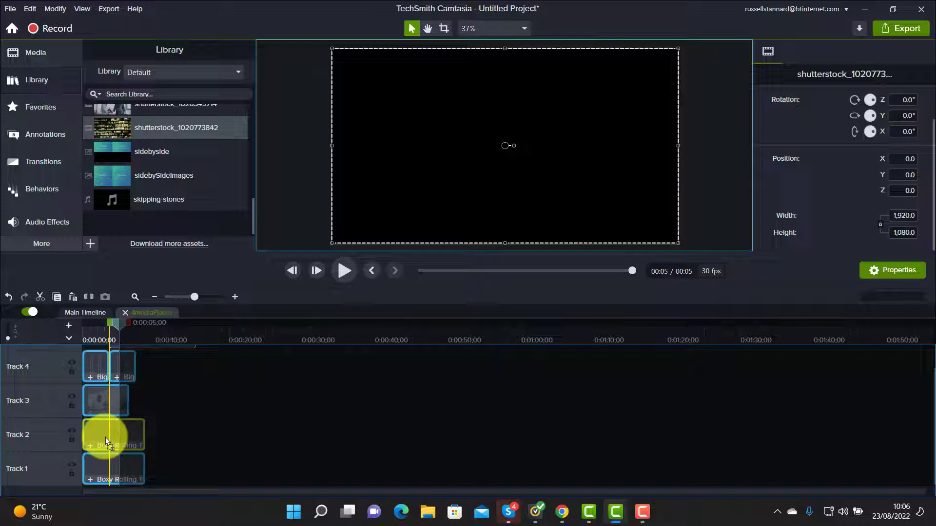
{"action": "left_click_drag", "start_coordinate": [106, 437], "coordinate": [104, 437]}
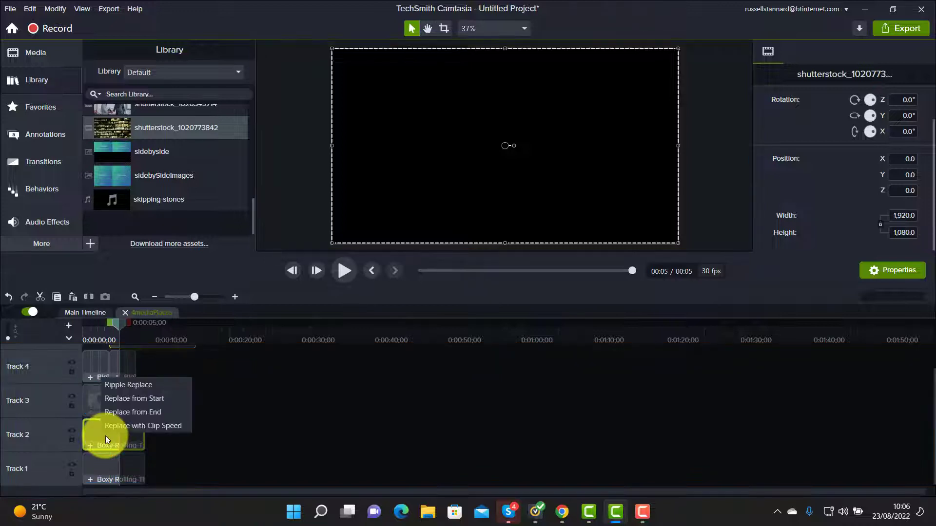
{"action": "left_click", "coordinate": [134, 387]}
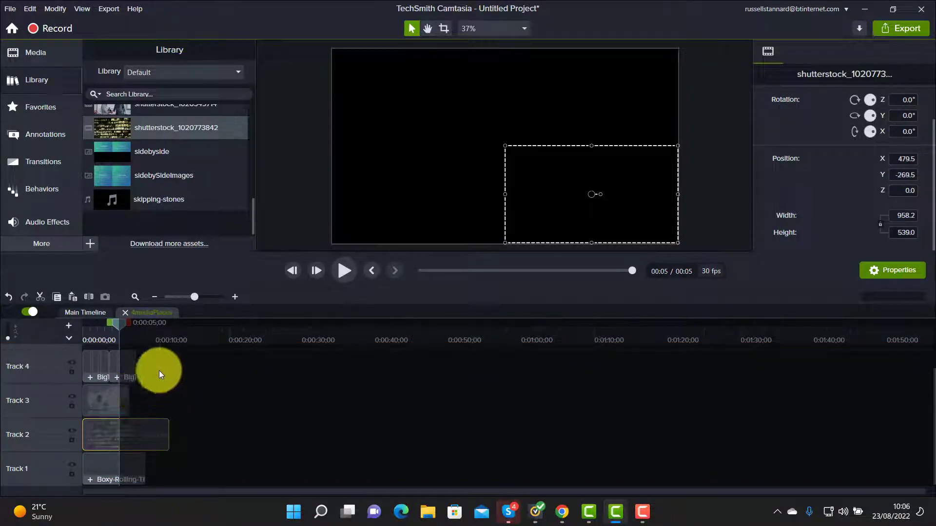
{"action": "left_click_drag", "start_coordinate": [122, 321], "coordinate": [50, 317]}
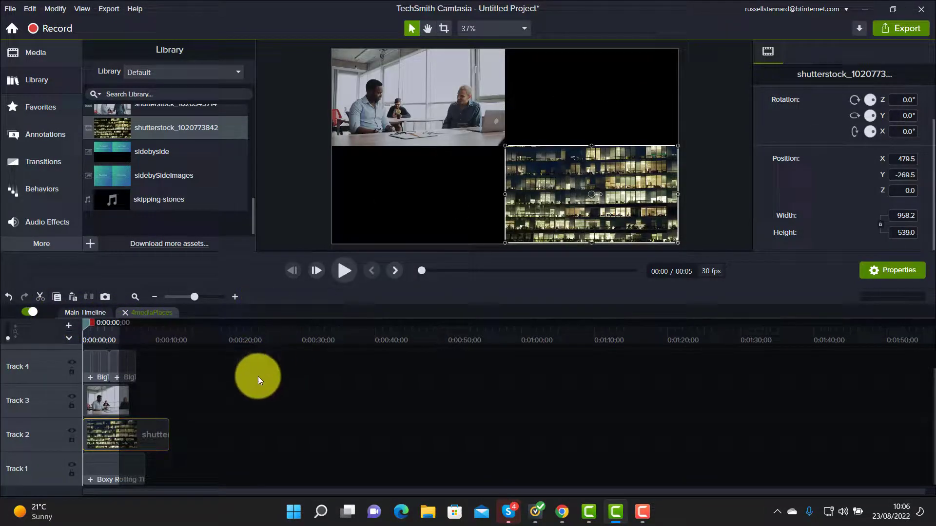
{"action": "left_click", "coordinate": [125, 313]}
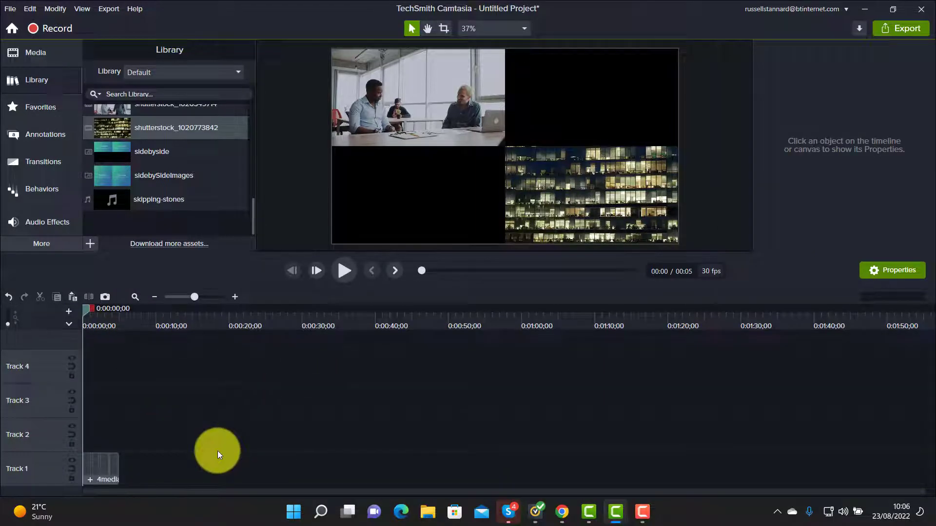
Step: Duplicate the 4mediaPlaces group on Track 1 and place the copy directly after the original
{"action": "left_click", "coordinate": [98, 474]}
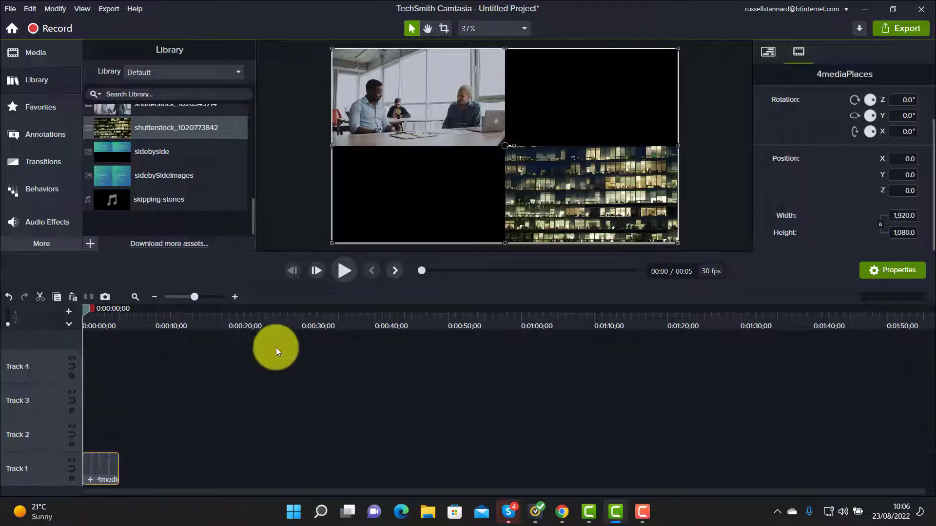
{"action": "left_click_drag", "start_coordinate": [86, 310], "coordinate": [124, 327]}
{"action": "key", "text": "ctrl+v"}
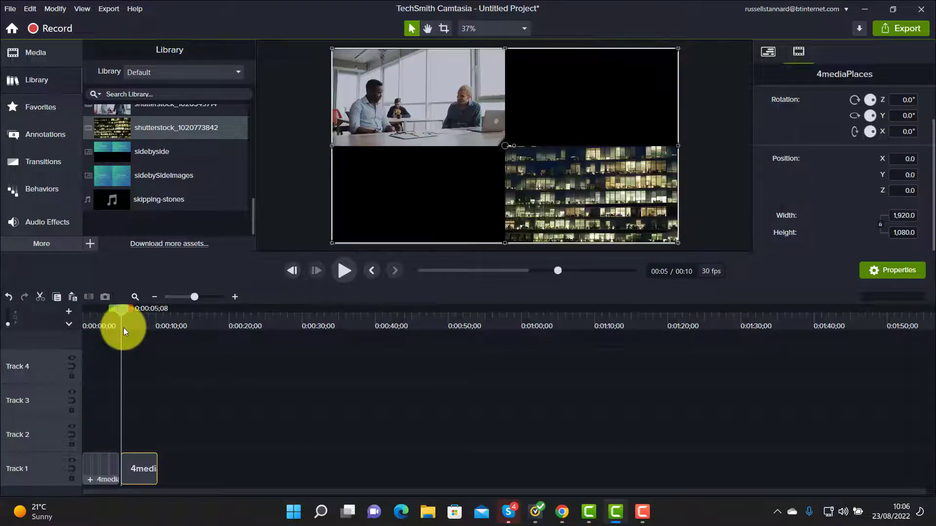
{"action": "left_click_drag", "start_coordinate": [141, 471], "coordinate": [110, 474]}
Step: Play the two consecutive 4mediaPlaces groups from the start of the timeline into the second group
{"action": "left_click_drag", "start_coordinate": [124, 312], "coordinate": [72, 315]}
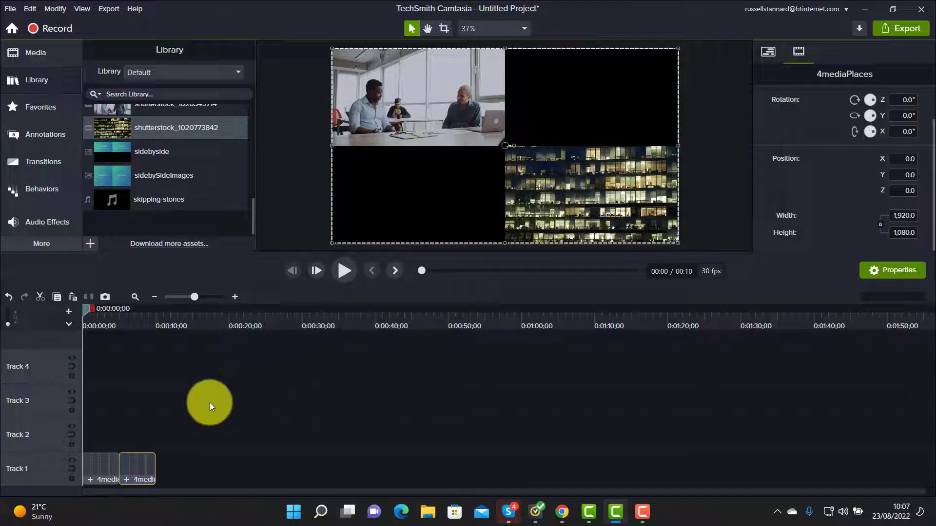
{"action": "left_click", "coordinate": [346, 269]}
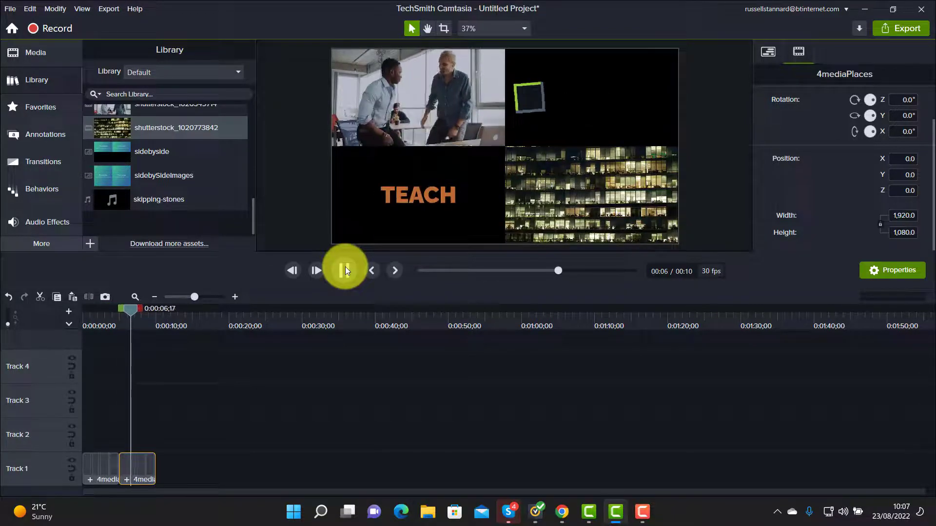
{"action": "left_click", "coordinate": [344, 269]}
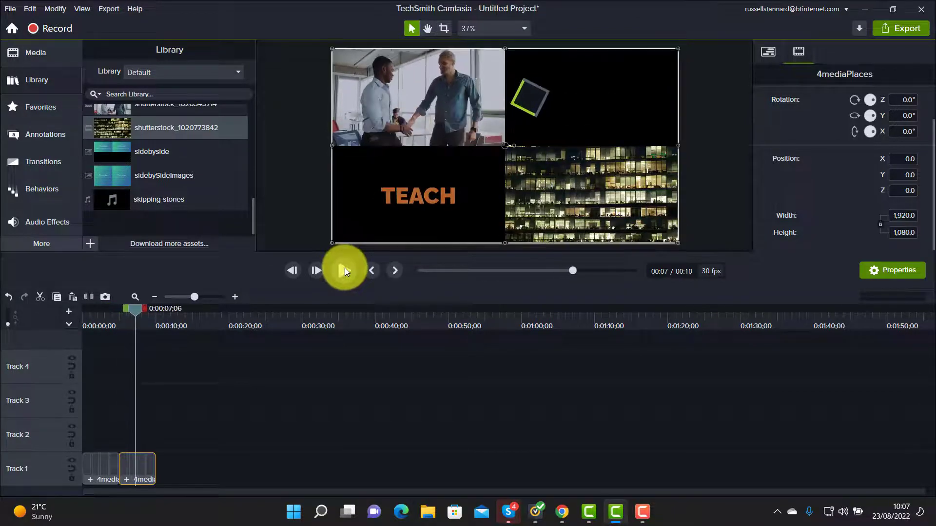
{"action": "left_click", "coordinate": [126, 480]}
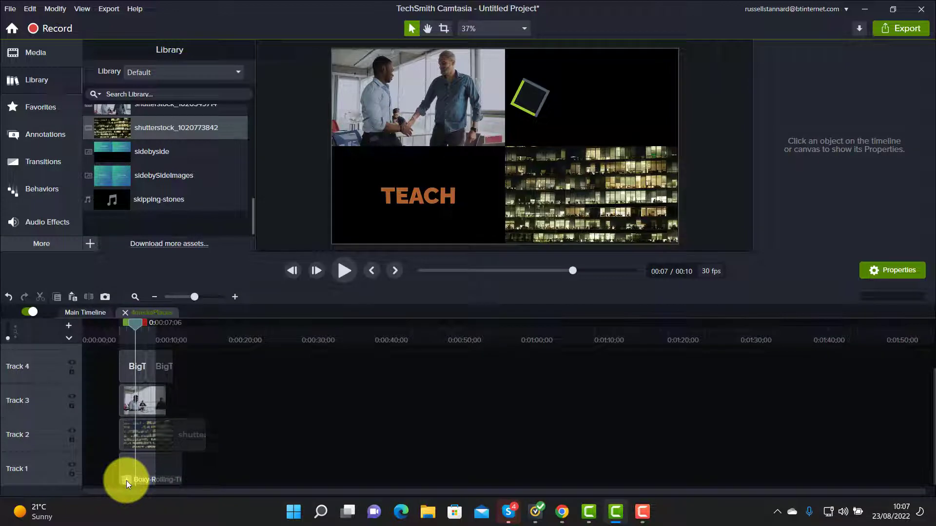
{"action": "left_click_drag", "start_coordinate": [369, 187], "coordinate": [357, 197]}
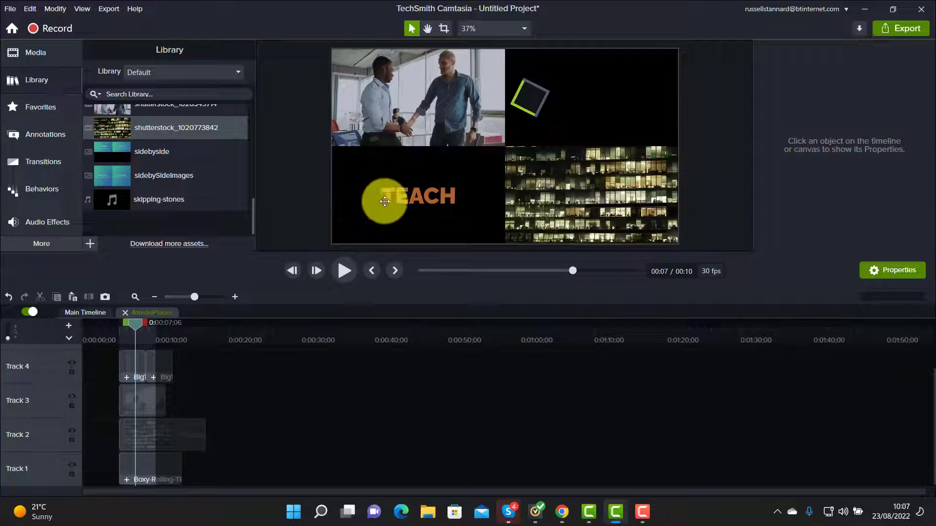
{"action": "scroll", "coordinate": [251, 209], "scroll_direction": "up", "scroll_amount": 4}
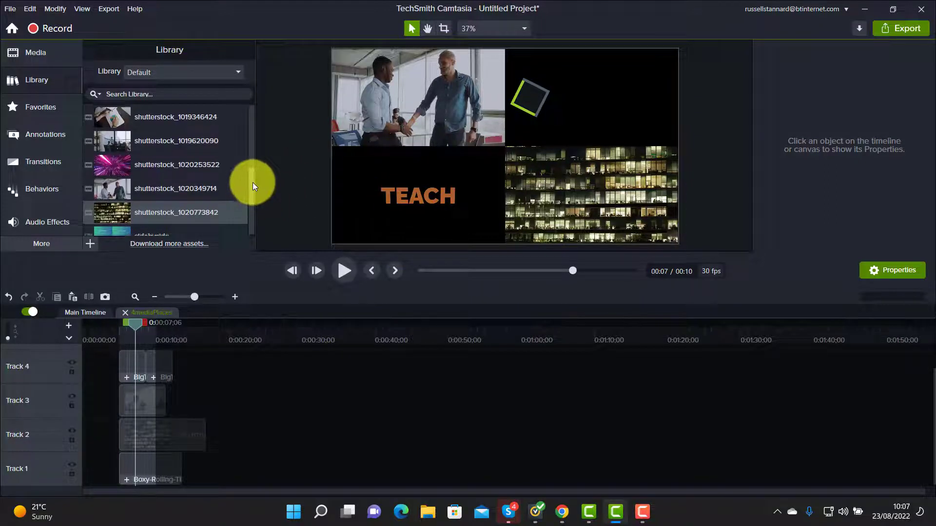
{"action": "left_click_drag", "start_coordinate": [108, 148], "coordinate": [139, 400]}
{"action": "left_click", "coordinate": [142, 438]}
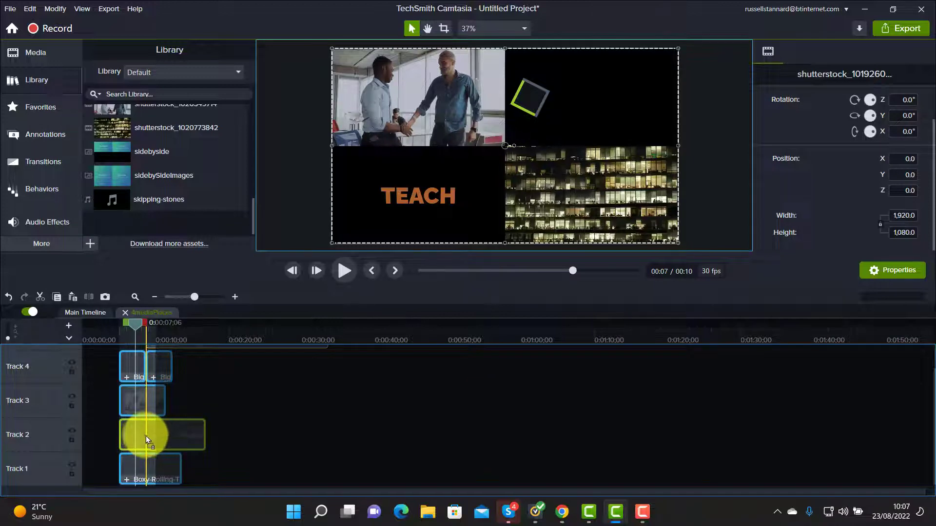
{"action": "left_click_drag", "start_coordinate": [147, 436], "coordinate": [149, 436]}
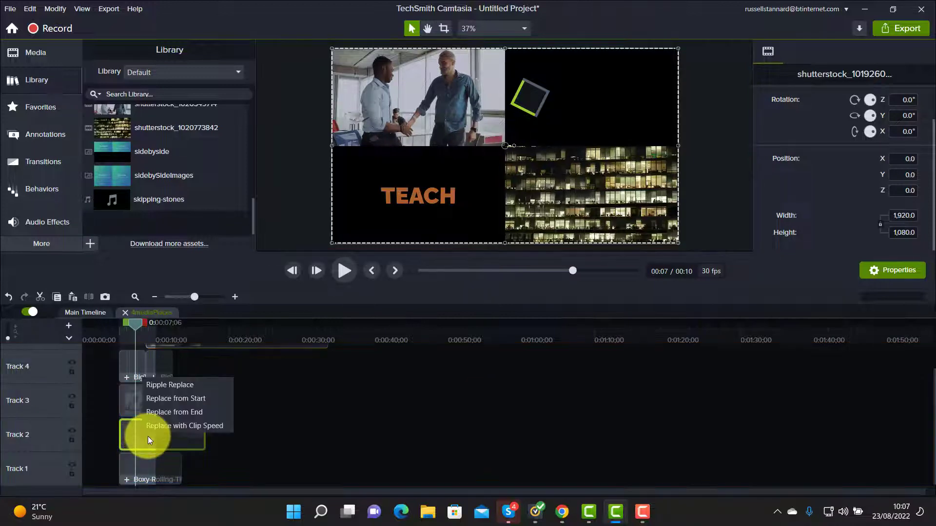
{"action": "left_click", "coordinate": [171, 388]}
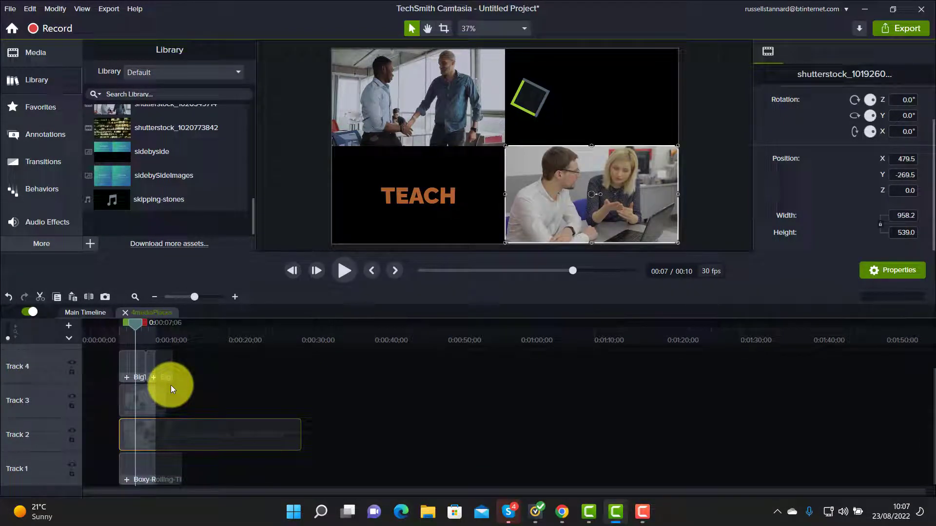
Step: Close the second 4mediaPlaces group and scrub the main timeline to compare both groups
{"action": "left_click", "coordinate": [124, 313]}
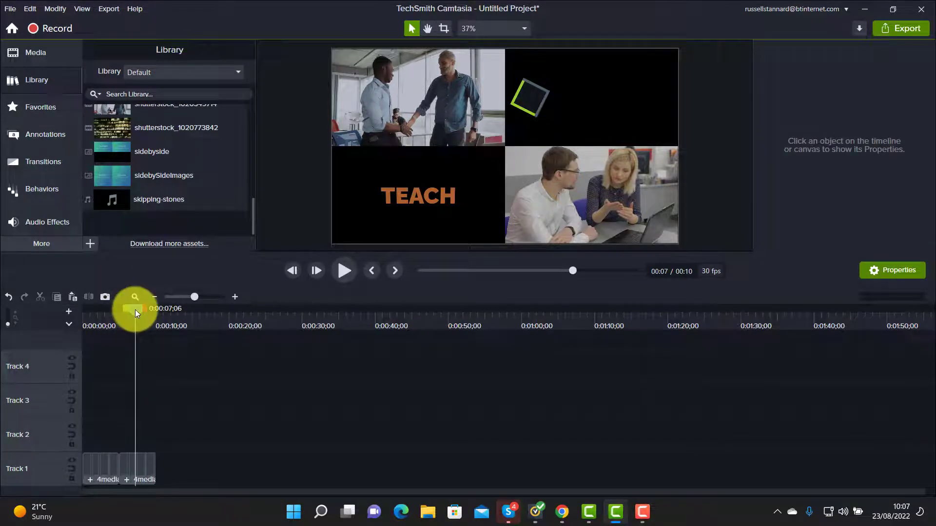
{"action": "left_click_drag", "start_coordinate": [136, 310], "coordinate": [111, 308]}
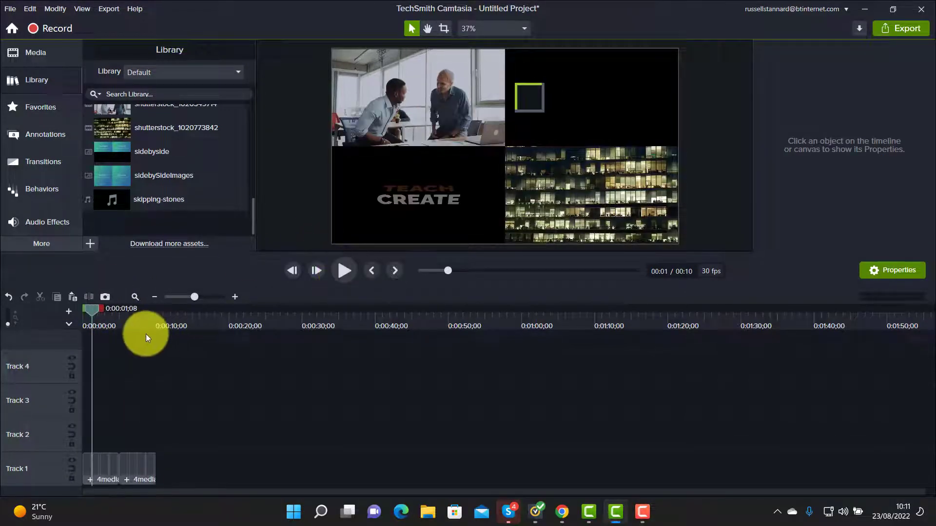
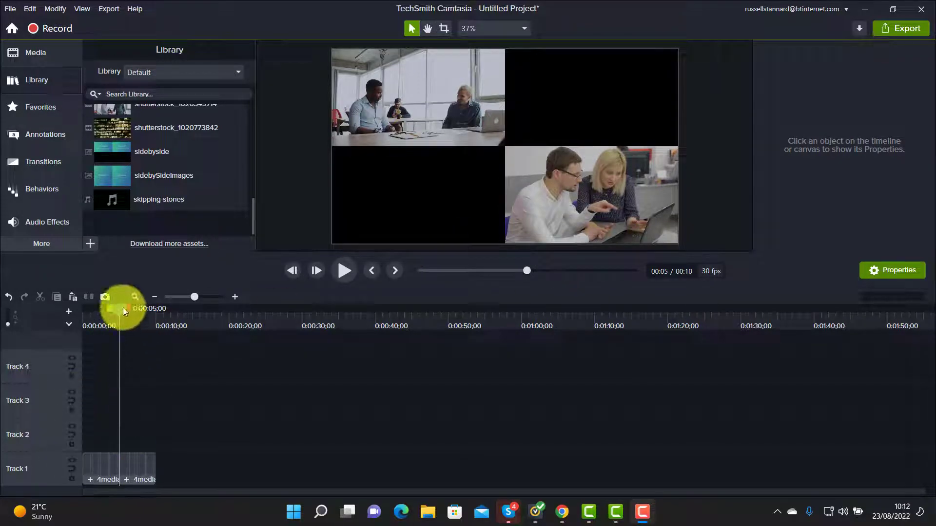
{"action": "left_click_drag", "start_coordinate": [123, 308], "coordinate": [116, 307]}
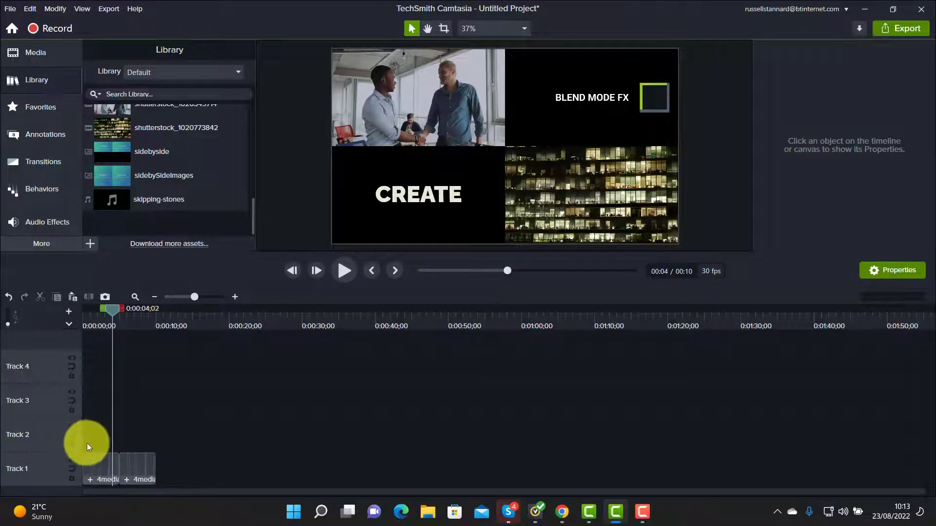
Step: Open the first 4mediaPlaces group and change the Boxy-Rolling-Title text on Track 1 to the presenter's first name
{"action": "left_click", "coordinate": [89, 481]}
{"action": "double_click", "coordinate": [89, 480]}
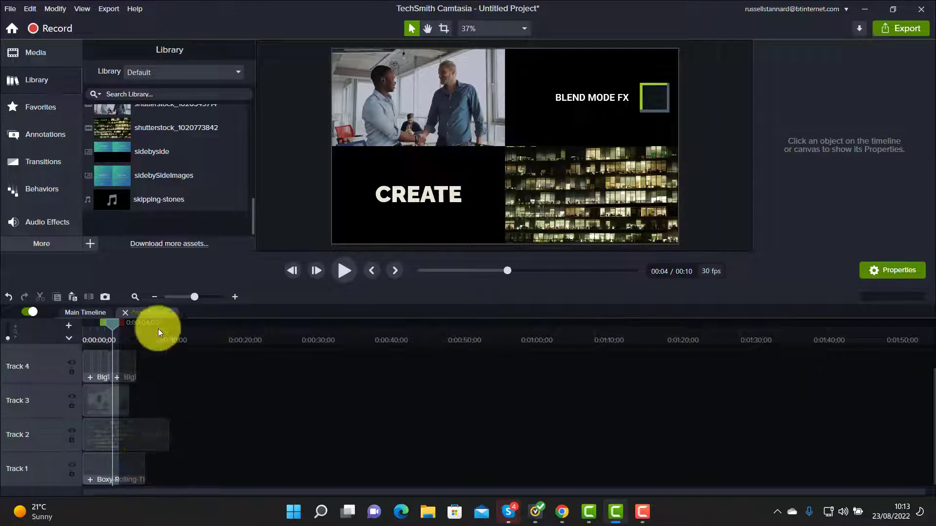
{"action": "left_click", "coordinate": [99, 471]}
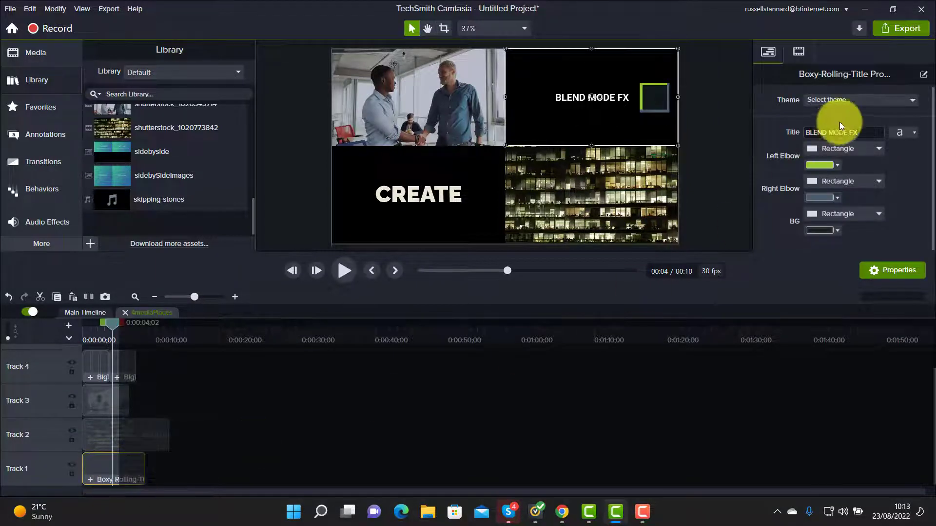
{"action": "triple_click", "coordinate": [862, 131]}
{"action": "key", "text": "BackSpace"}
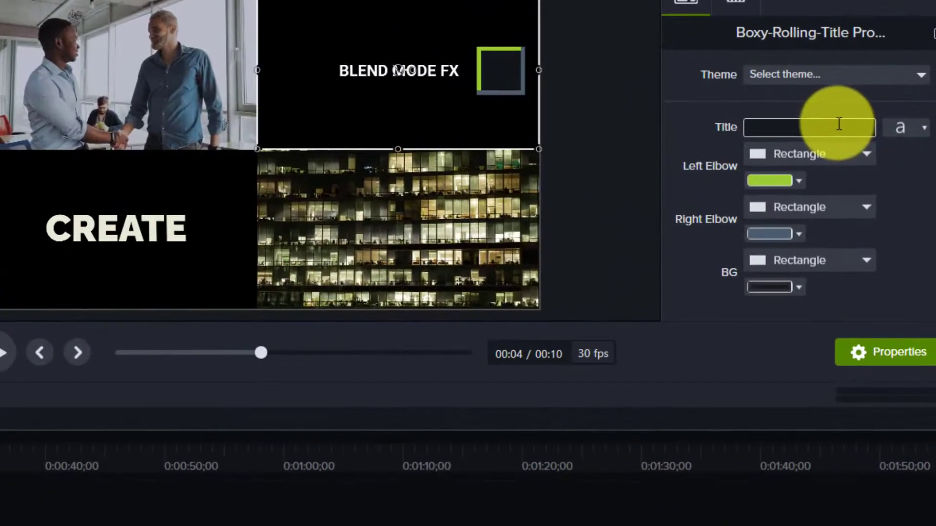
{"action": "type", "text": "Russell"}
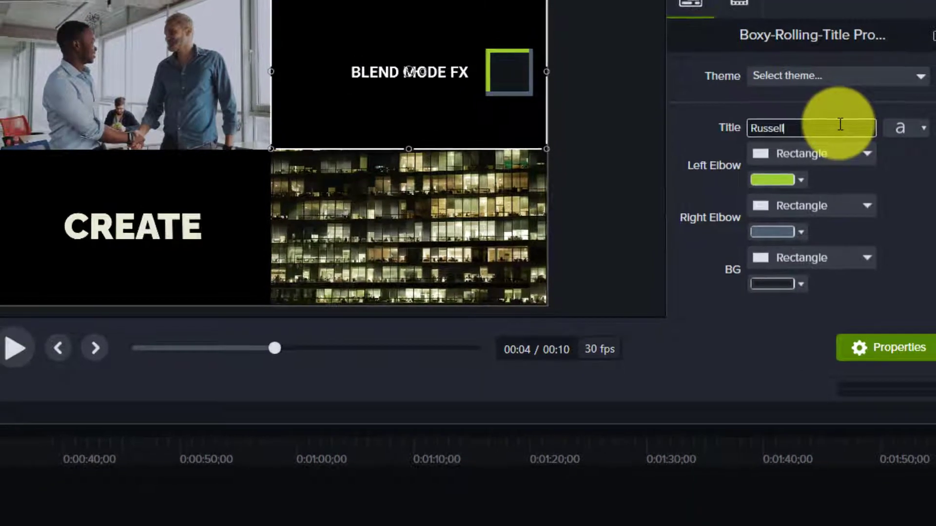
{"action": "key", "text": "Return"}
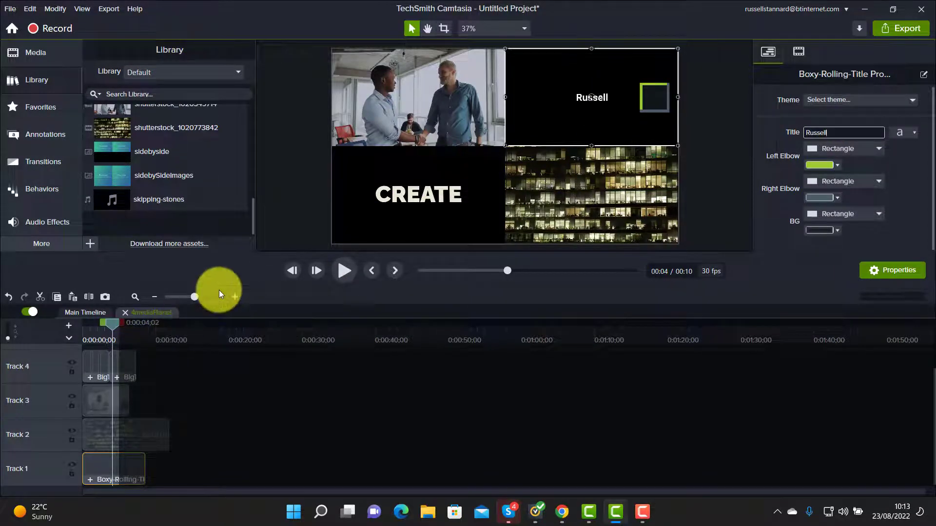
Step: Set the first BigType-001 clip's titles on Track 4 to Techsmith, Camtasia and 2022, and close the group
{"action": "left_click", "coordinate": [89, 378]}
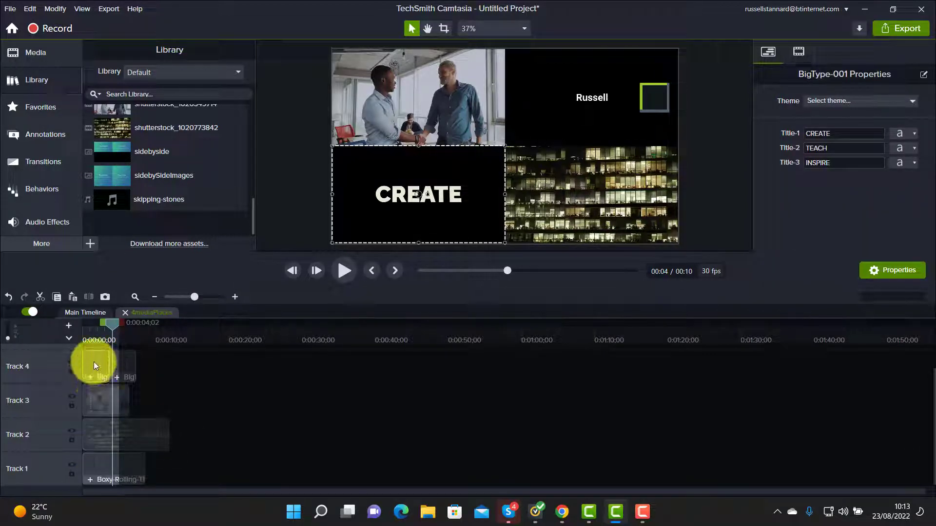
{"action": "double_click", "coordinate": [842, 135]}
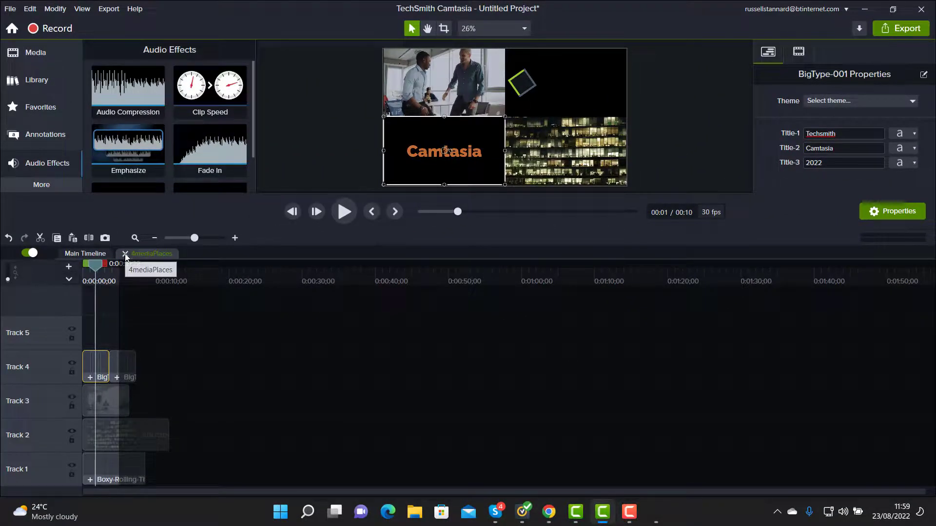
{"action": "left_click", "coordinate": [125, 254]}
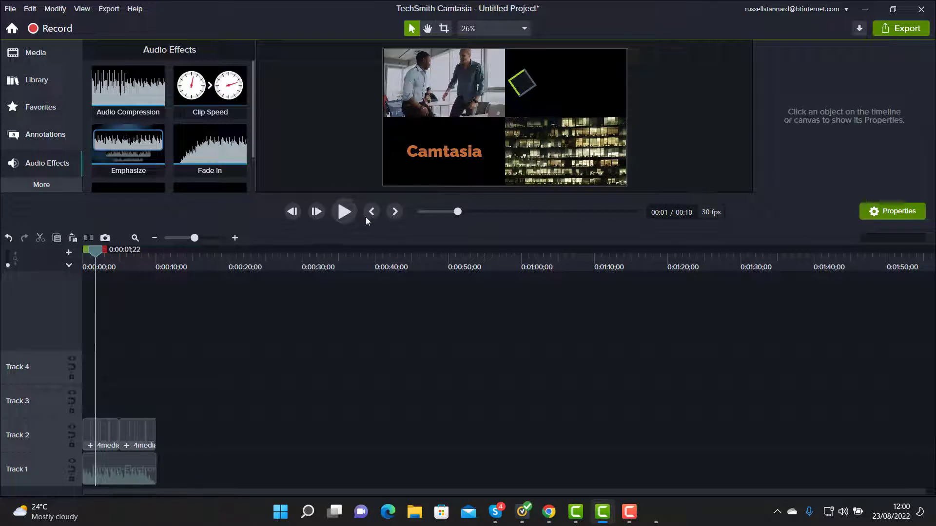
Step: Preview the edited titles in the first 4mediaPlaces group on the main timeline
{"action": "mouse_move", "coordinate": [97, 256]}
{"action": "left_mouse_down"}
{"action": "mouse_move", "coordinate": [80, 251]}
{"action": "mouse_move", "coordinate": [103, 258]}
{"action": "left_mouse_up"}
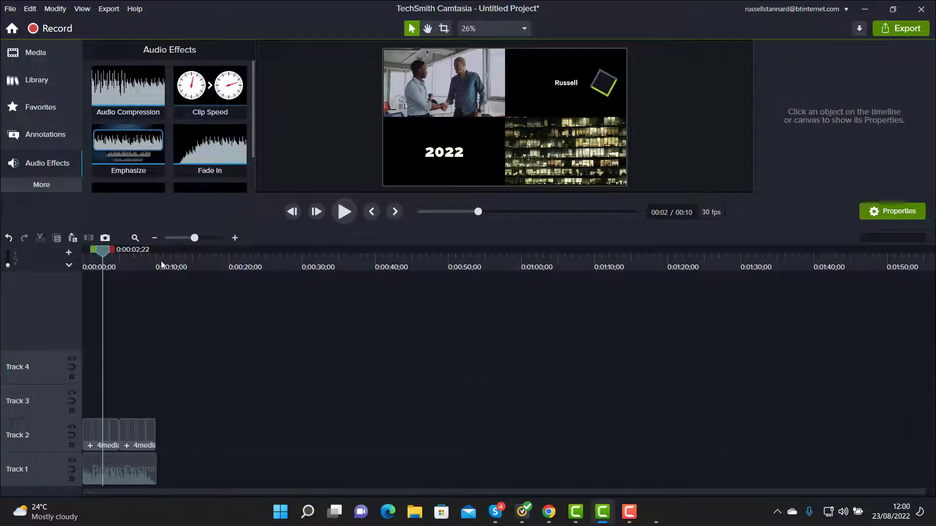
{"action": "left_click", "coordinate": [345, 269]}
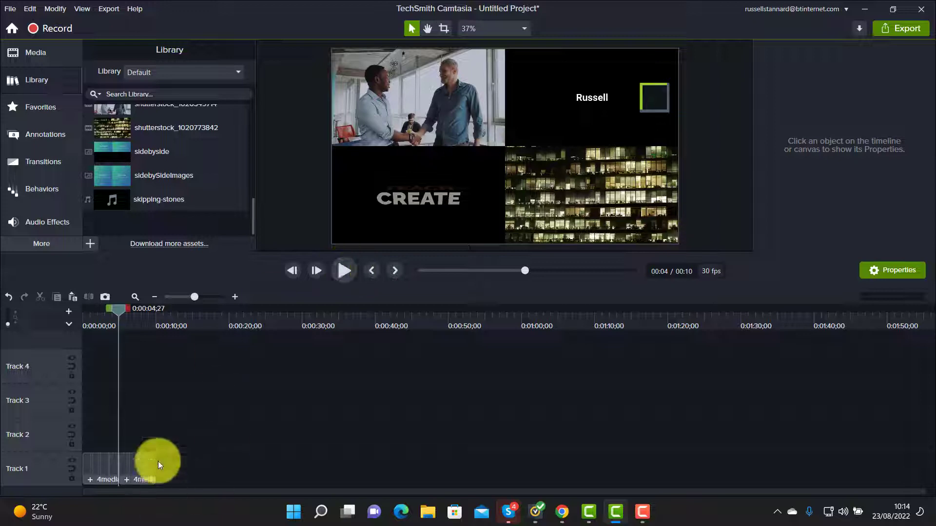
Step: Select both 4mediaPlaces groups and move them together from Track 1 to Track 2
{"action": "left_click", "coordinate": [83, 477]}
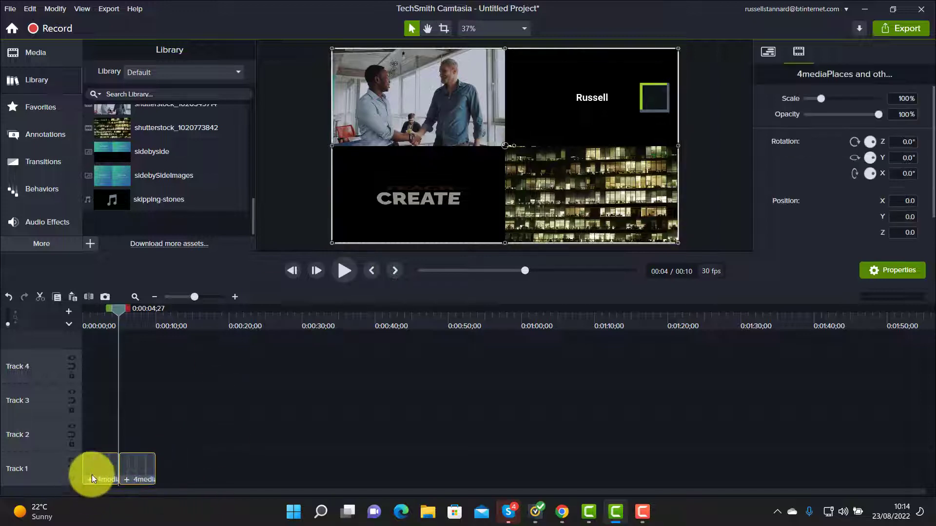
{"action": "left_click_drag", "start_coordinate": [136, 440], "coordinate": [57, 436]}
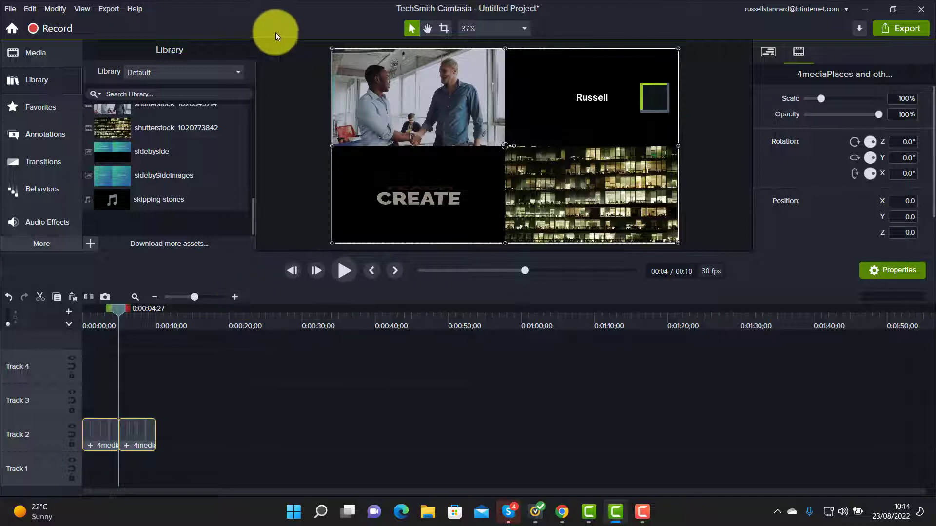
Step: Add the Driving-Electronic-Drama music from the Camtasia 2022 library's Audio folder to the start of Track 1
{"action": "left_click", "coordinate": [240, 71]}
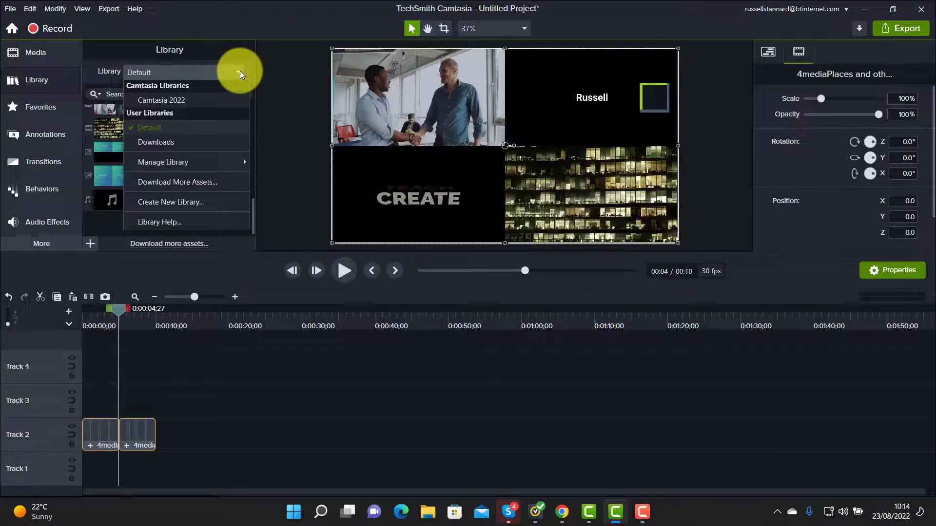
{"action": "left_click", "coordinate": [152, 100]}
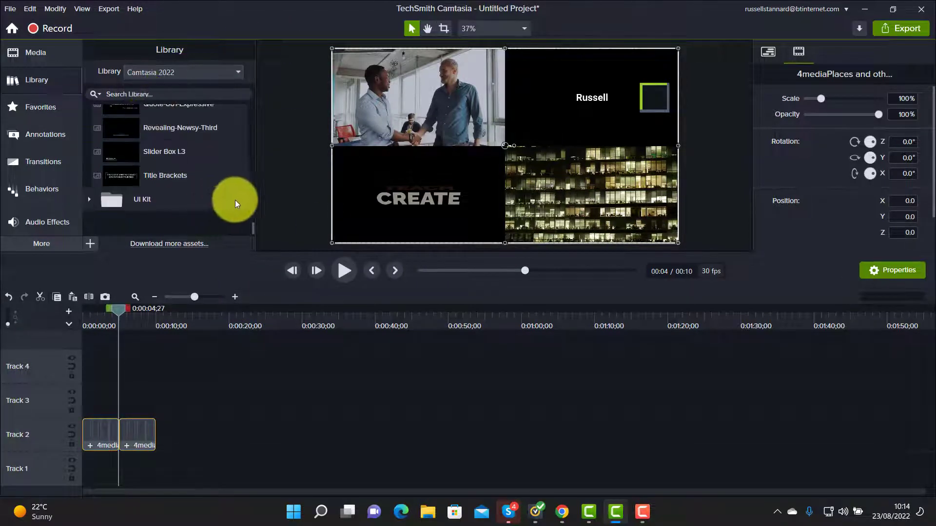
{"action": "left_click_drag", "start_coordinate": [252, 230], "coordinate": [265, 92]}
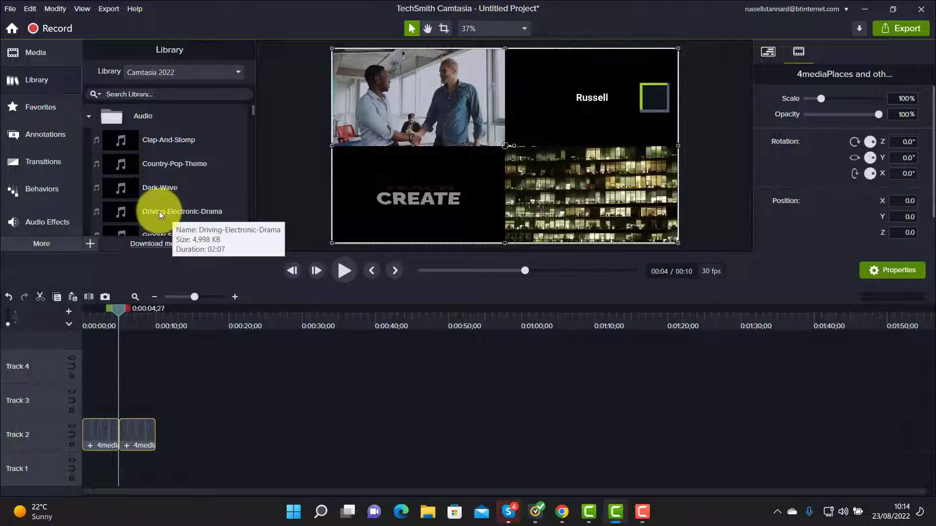
{"action": "left_click_drag", "start_coordinate": [113, 214], "coordinate": [55, 458]}
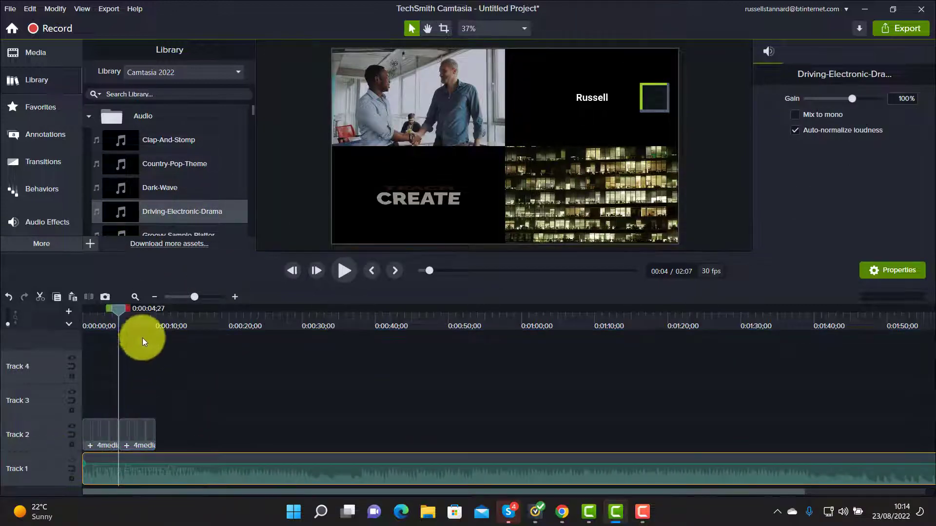
Step: Split the Track 1 music at about 10 seconds, where the second 4mediaPlaces group ends, and delete the remainder
{"action": "left_click_drag", "start_coordinate": [121, 309], "coordinate": [157, 319]}
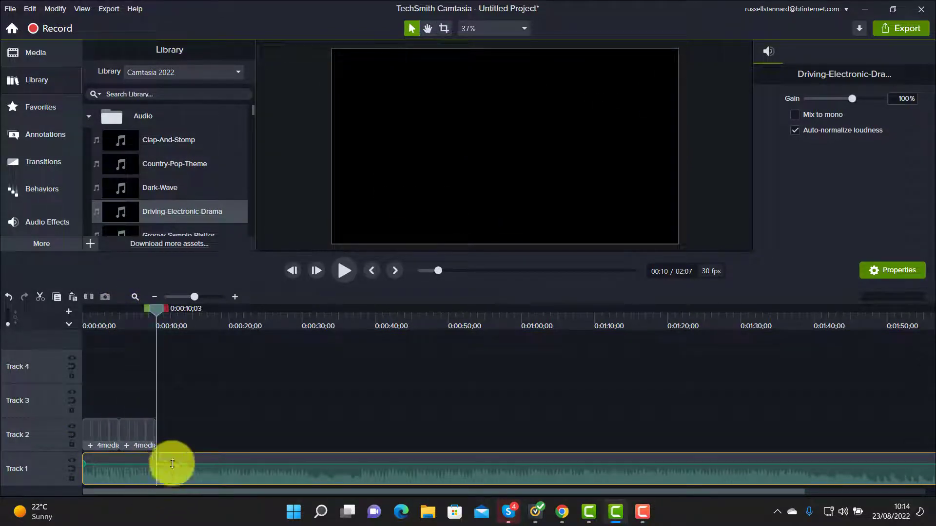
{"action": "left_click", "coordinate": [169, 429]}
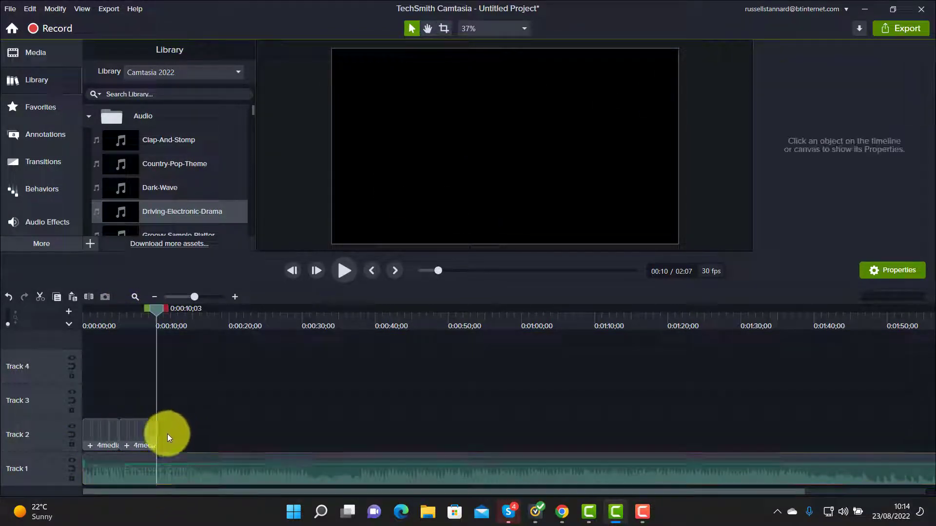
{"action": "left_click", "coordinate": [164, 469]}
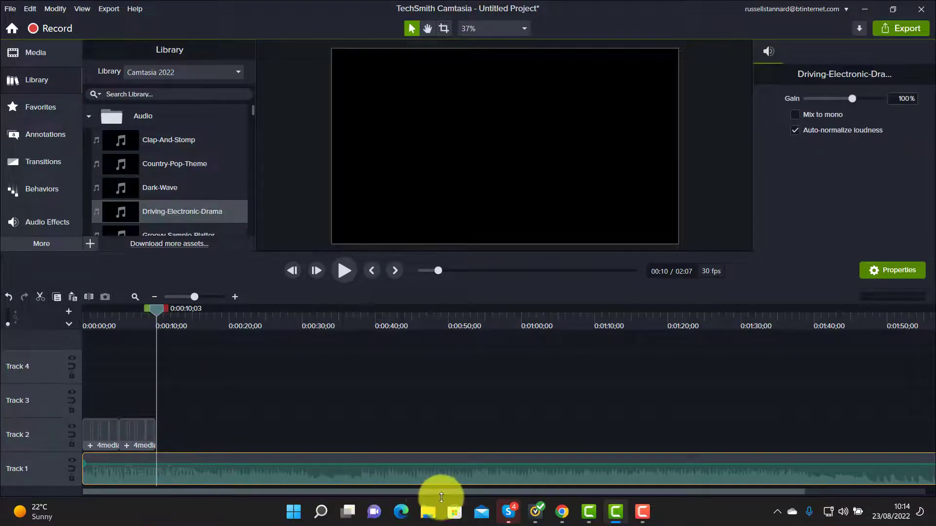
{"action": "left_click", "coordinate": [91, 295]}
{"action": "left_click", "coordinate": [300, 469]}
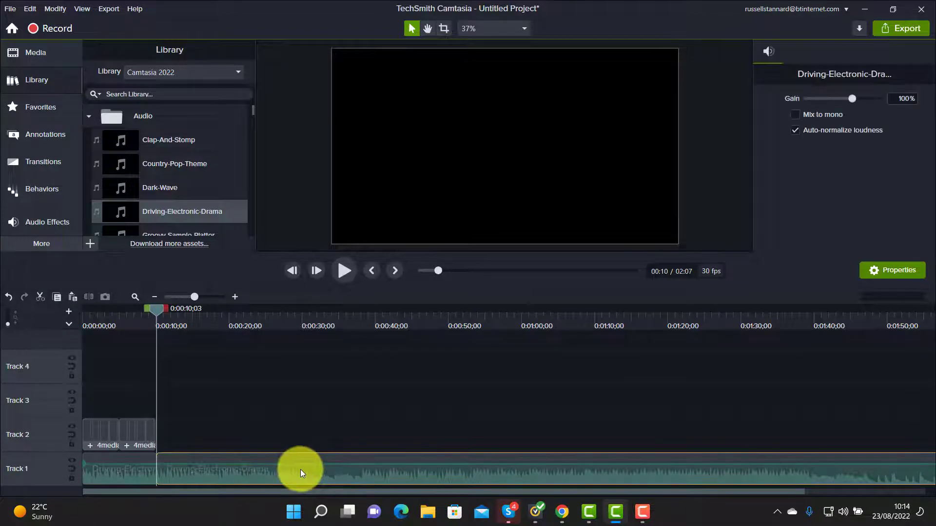
{"action": "key", "text": "Delete"}
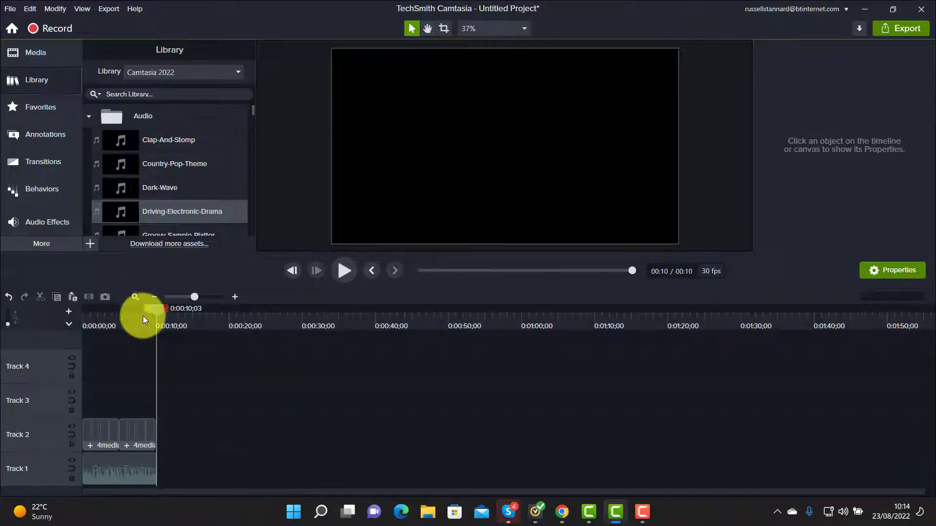
Step: Apply the Fade Out audio effect to the shortened Driving-Electronic-Drama clip on Track 1
{"action": "left_click_drag", "start_coordinate": [156, 312], "coordinate": [119, 316]}
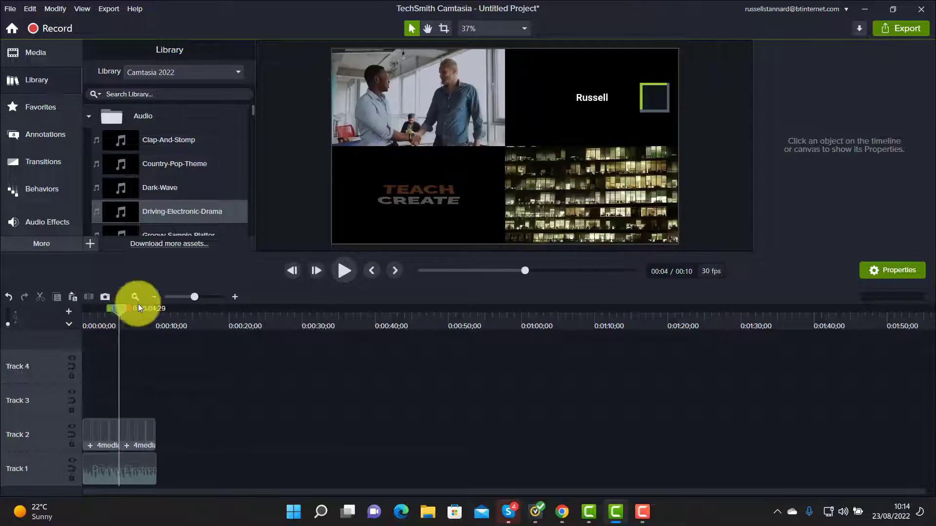
{"action": "left_click", "coordinate": [32, 224]}
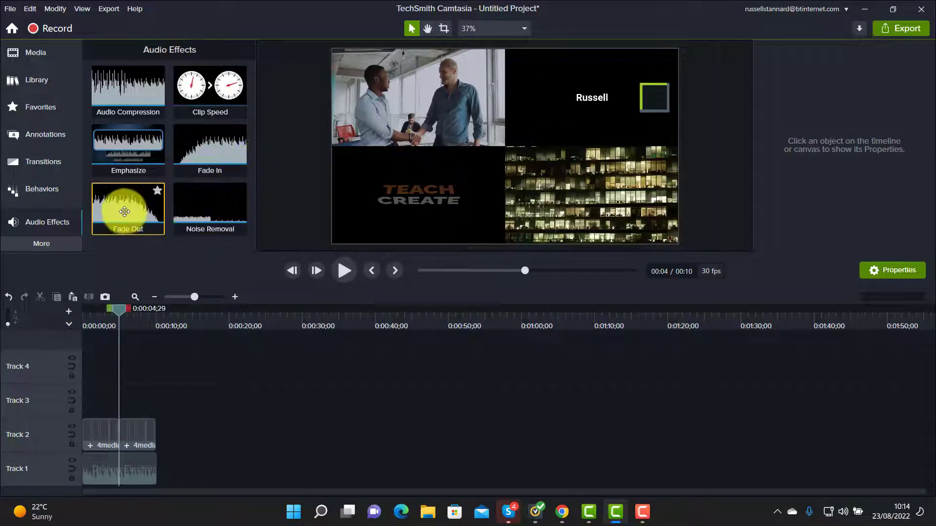
{"action": "left_click_drag", "start_coordinate": [126, 209], "coordinate": [149, 473]}
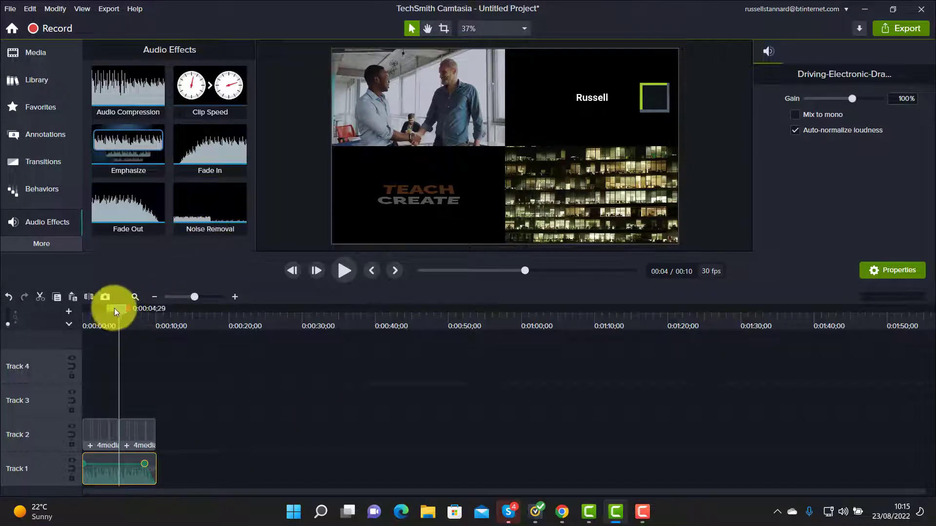
Step: Preview both 4mediaPlaces groups with the music from the start of the timeline, skipping ahead into the second group
{"action": "left_click_drag", "start_coordinate": [114, 308], "coordinate": [54, 296]}
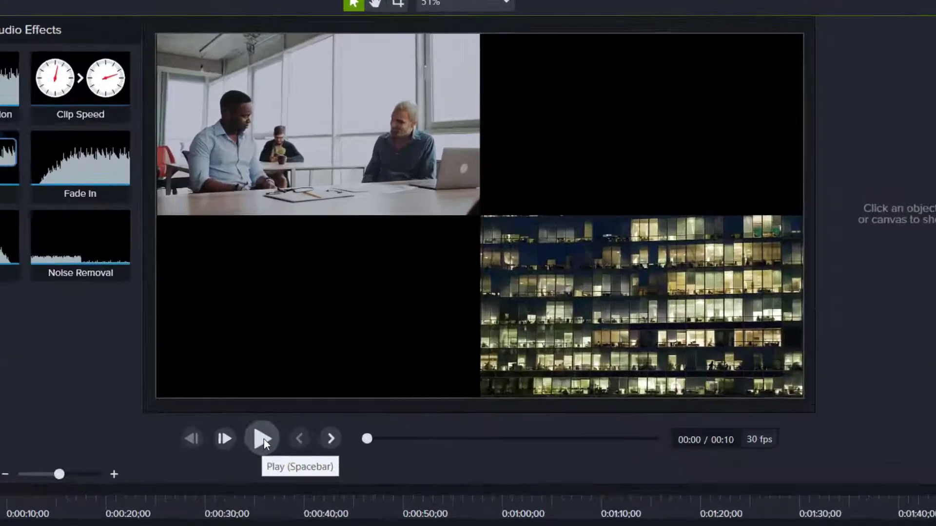
{"action": "left_click", "coordinate": [263, 439]}
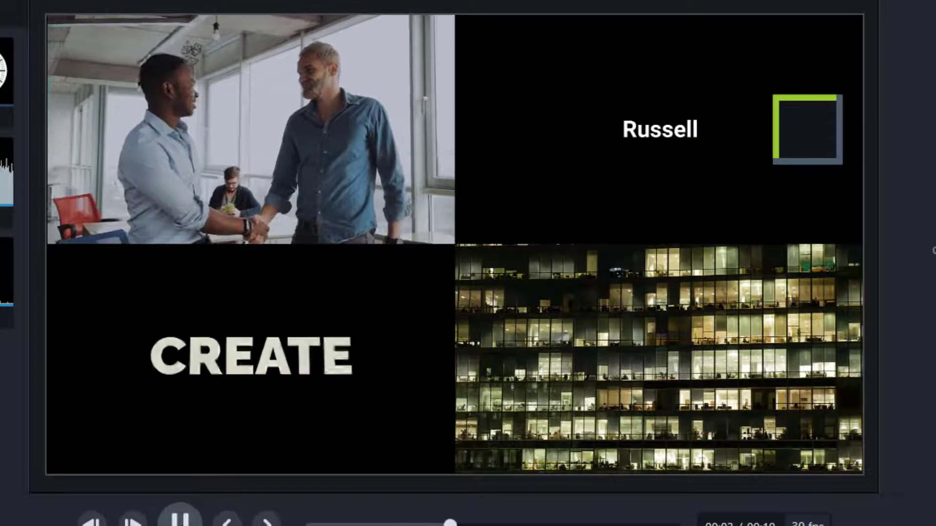
{"action": "key", "text": "space"}
{"action": "left_click_drag", "start_coordinate": [474, 524], "coordinate": [607, 524]}
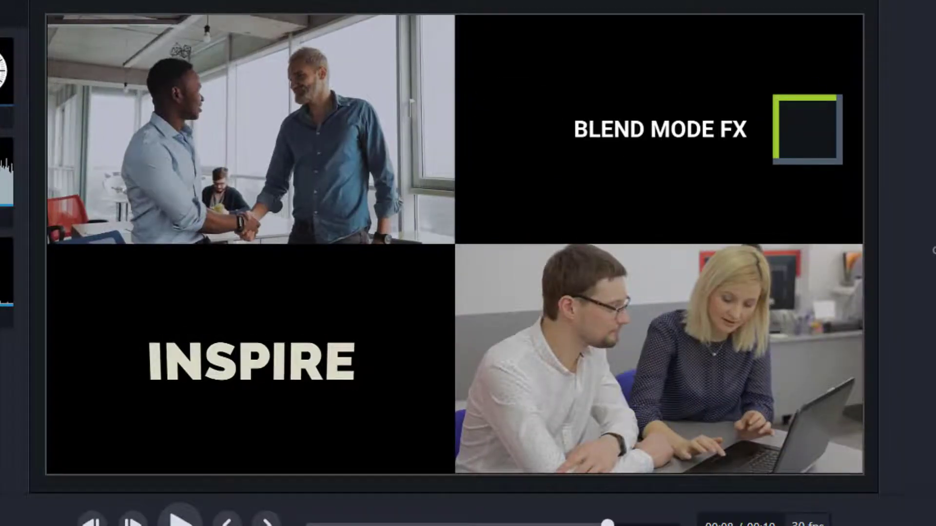
{"action": "key", "text": "space"}
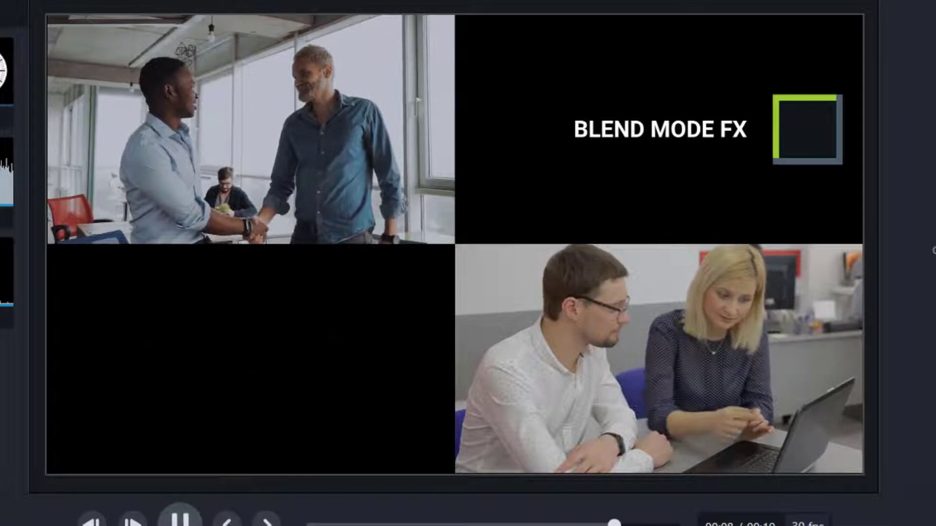